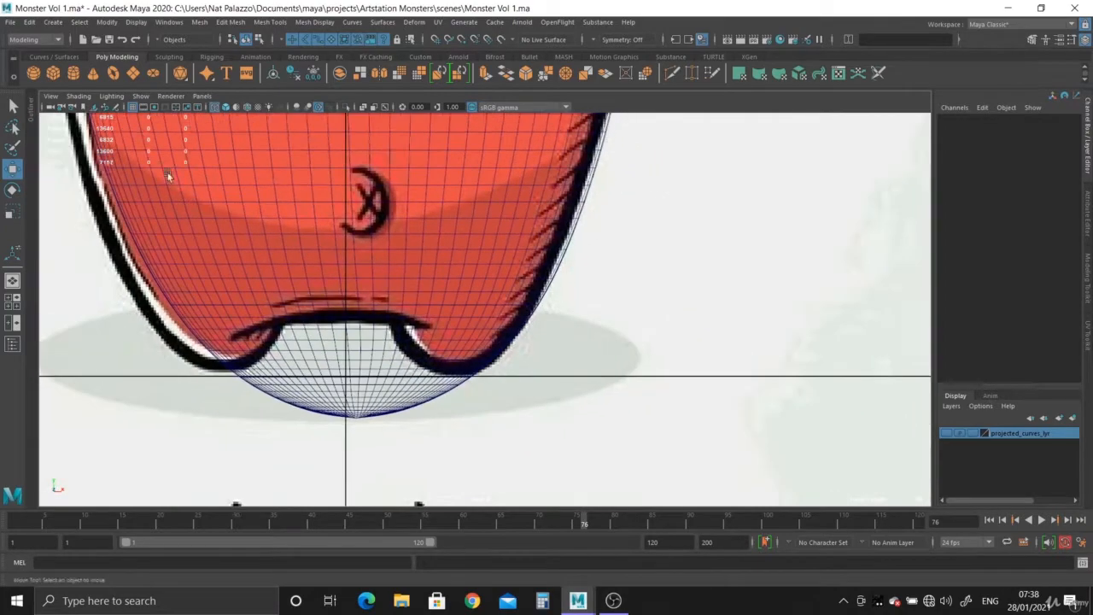
# - Create a polygon tracing the right leg's inner edge and the gap's top edge, extending past the left leg and enclosing the body's underside
pyautogui.keyDown('alt'); pyautogui.moveTo(460, 319); pyautogui.dragTo(527, 273, button='middle'); pyautogui.keyUp('alt')
pyautogui.keyDown('alt'); pyautogui.moveTo(527, 274); pyautogui.dragTo(651, 399, button='right'); pyautogui.keyUp('alt')
pyautogui.keyDown('alt'); pyautogui.moveTo(608, 371); pyautogui.dragTo(663, 371, button='middle'); pyautogui.keyUp('alt')
pyautogui.keyDown('alt'); pyautogui.moveTo(663, 371); pyautogui.dragTo(674, 374, button='right'); pyautogui.keyUp('alt')
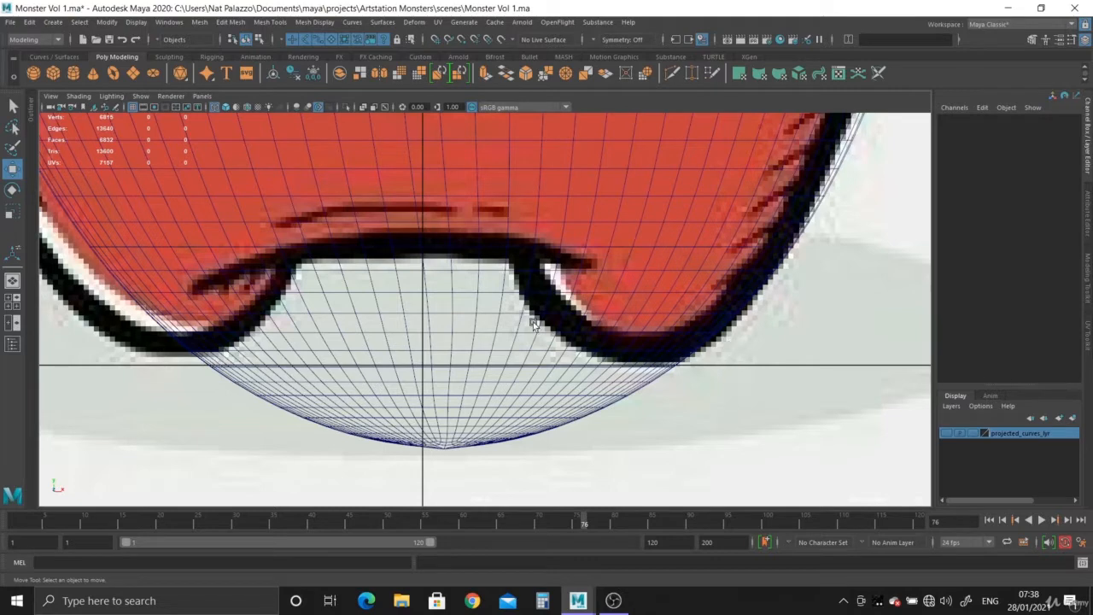
pyautogui.click(261, 24)
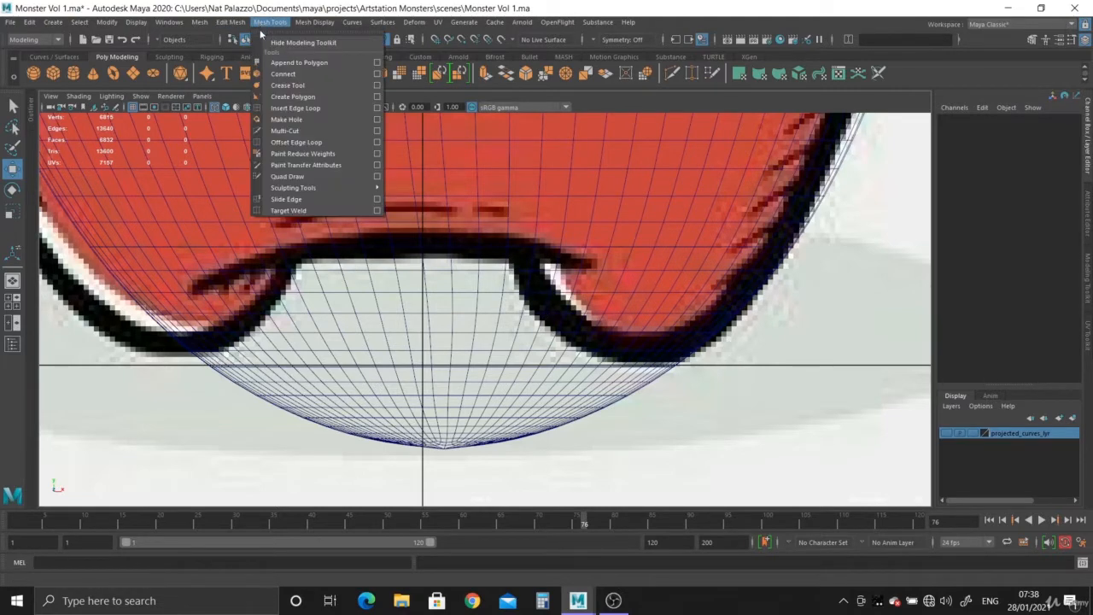
pyautogui.click(295, 97)
pyautogui.scroll(3, 660, 401)
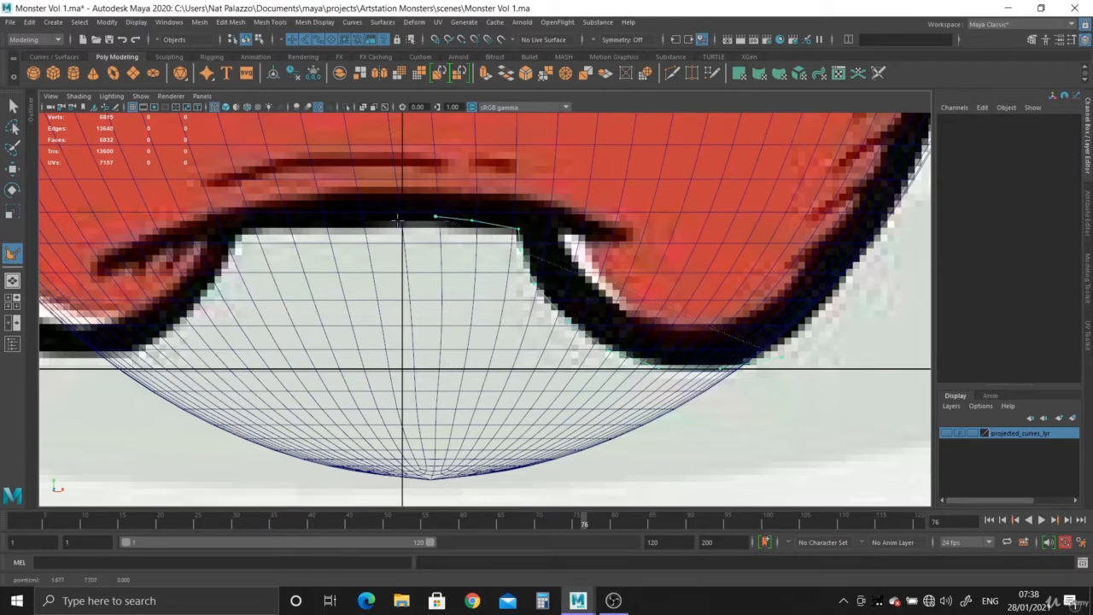
pyautogui.scroll(-4, 414, 259)
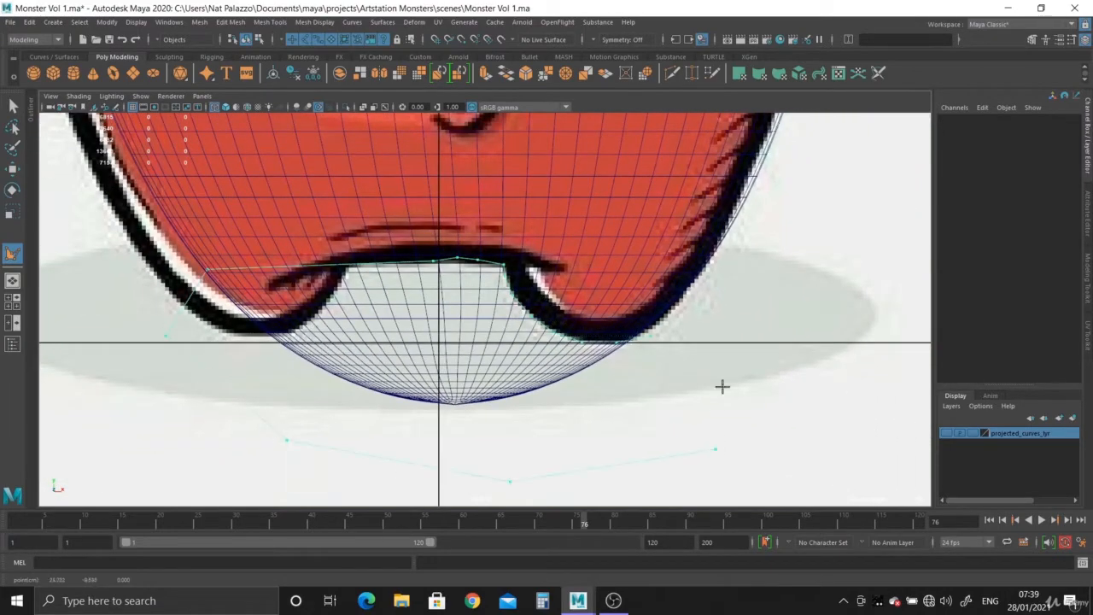
pyautogui.click(13, 106)
pyautogui.keyDown('alt'); pyautogui.moveTo(532, 387); pyautogui.dragTo(534, 315, button='middle'); pyautogui.keyUp('alt')
pyautogui.scroll(-1, 538, 312)
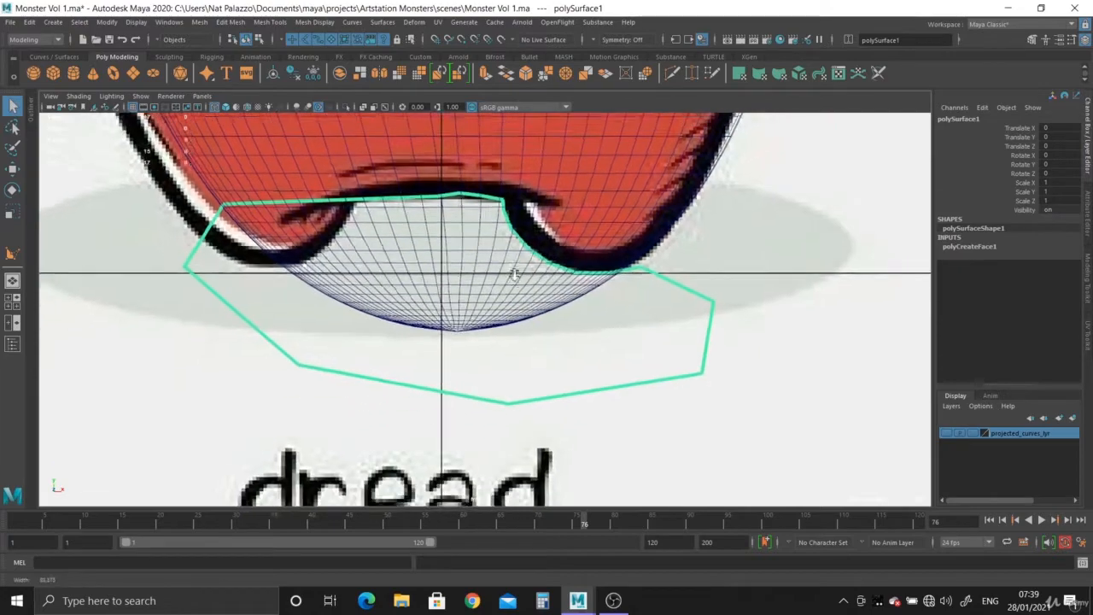
# - Raise the polygon vertex near the centre of the gap's top edge so the outline follows the reference drawing's arch
pyautogui.scroll(2, 610, 265)
pyautogui.keyDown('alt'); pyautogui.moveTo(660, 277); pyautogui.dragTo(659, 326, button='middle'); pyautogui.keyUp('alt')
pyautogui.scroll(2, 745, 371)
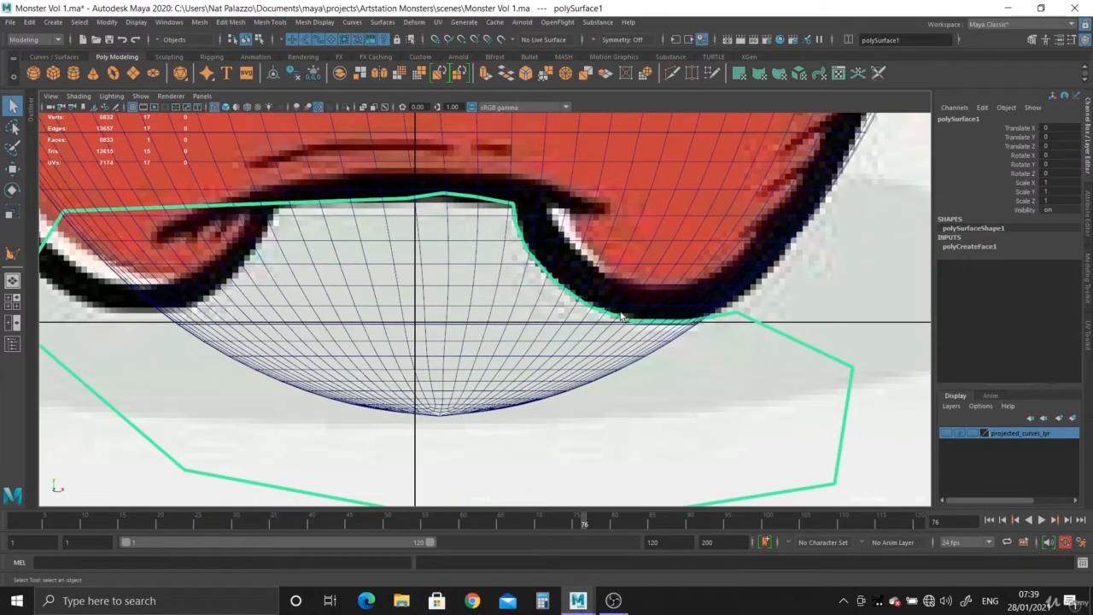
pyautogui.keyDown('alt'); pyautogui.moveTo(692, 339); pyautogui.dragTo(358, 188, button='right'); pyautogui.keyUp('alt')
pyautogui.keyDown('alt'); pyautogui.moveTo(359, 188); pyautogui.dragTo(360, 324, button='middle'); pyautogui.keyUp('alt')
pyautogui.keyDown('alt'); pyautogui.moveTo(360, 324); pyautogui.dragTo(513, 455, button='right'); pyautogui.keyUp('alt')
pyautogui.keyDown('alt'); pyautogui.moveTo(512, 455); pyautogui.dragTo(512, 339, button='middle'); pyautogui.keyUp('alt')
pyautogui.keyDown('alt'); pyautogui.moveTo(512, 339); pyautogui.dragTo(676, 348, button='right'); pyautogui.keyUp('alt')
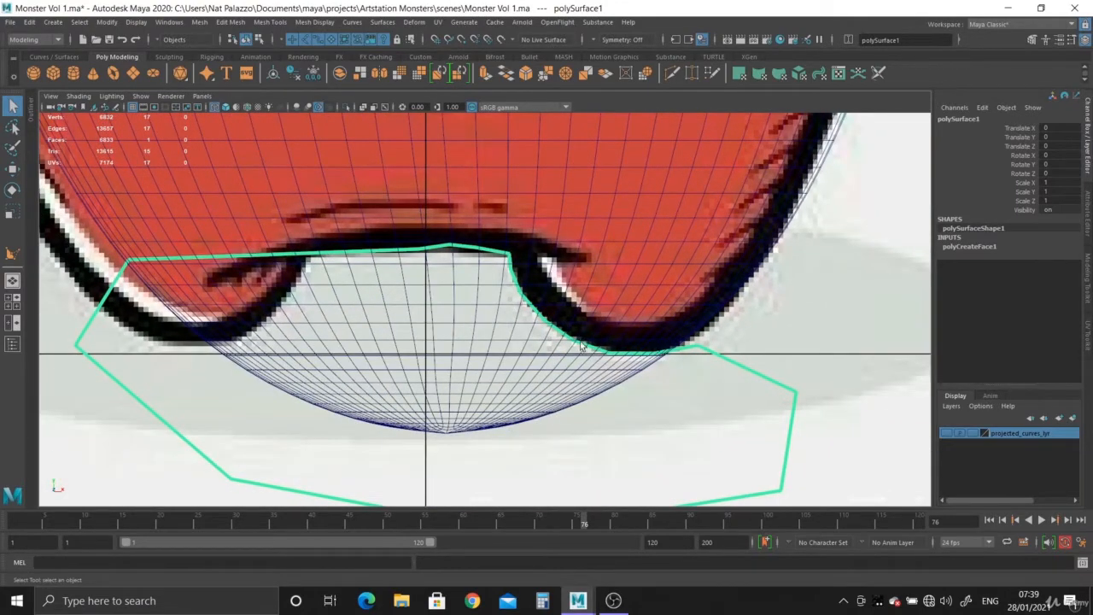
pyautogui.keyDown('alt'); pyautogui.moveTo(383, 250); pyautogui.dragTo(740, 483, button='right'); pyautogui.keyUp('alt')
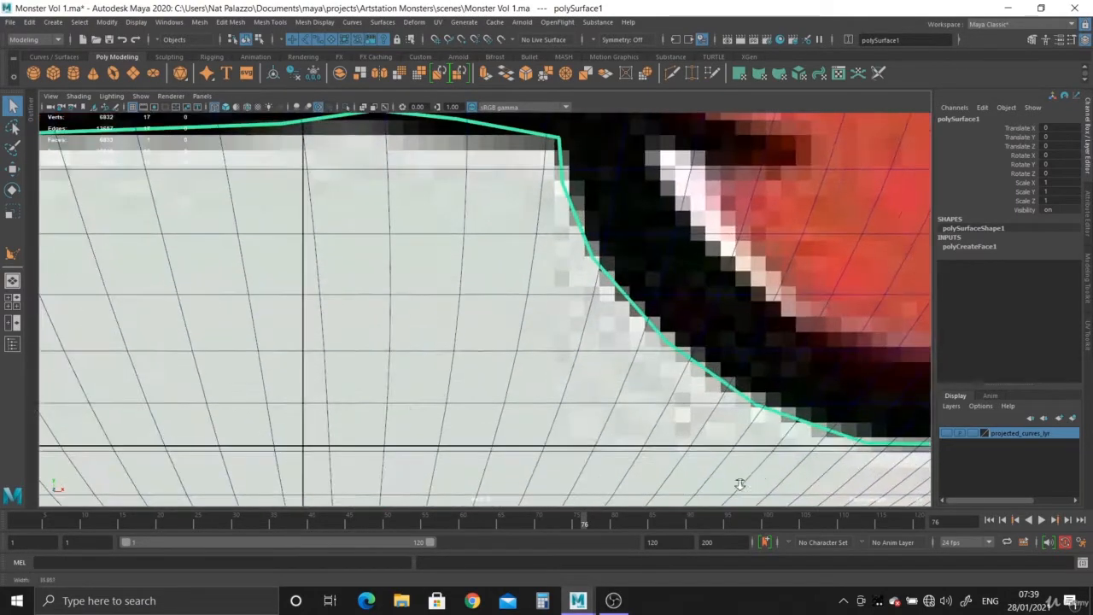
pyautogui.keyDown('alt'); pyautogui.moveTo(447, 303); pyautogui.dragTo(597, 386, button='middle'); pyautogui.keyUp('alt')
pyautogui.moveTo(418, 209); pyautogui.dragTo(367, 207, button='right')
pyautogui.click(432, 205)
pyautogui.press('w')
pyautogui.moveTo(432, 162); pyautogui.dragTo(432, 146)
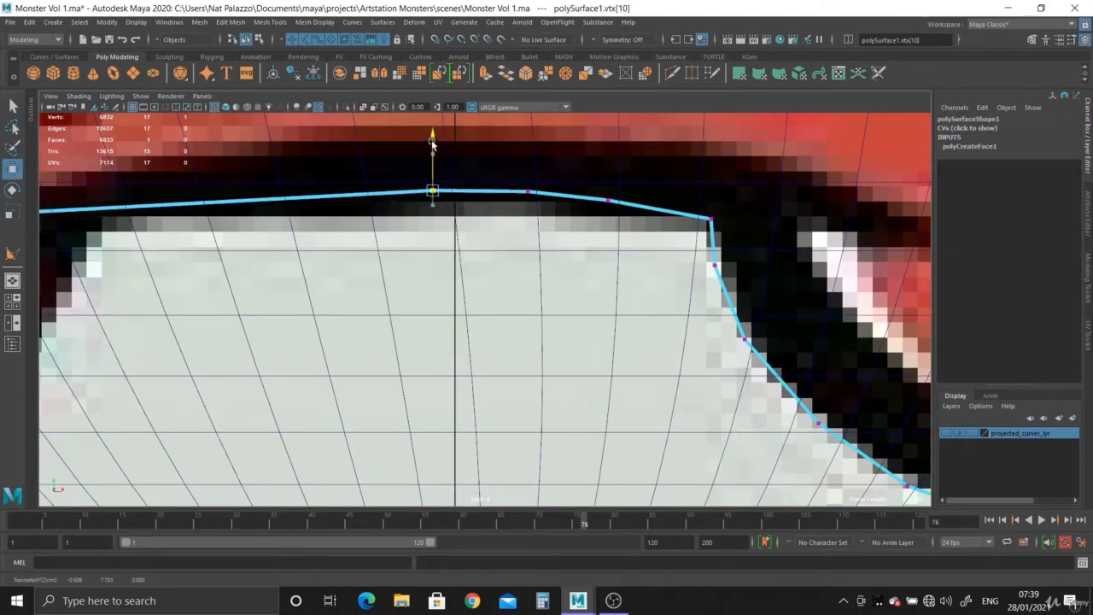
pyautogui.scroll(-4, 432, 143)
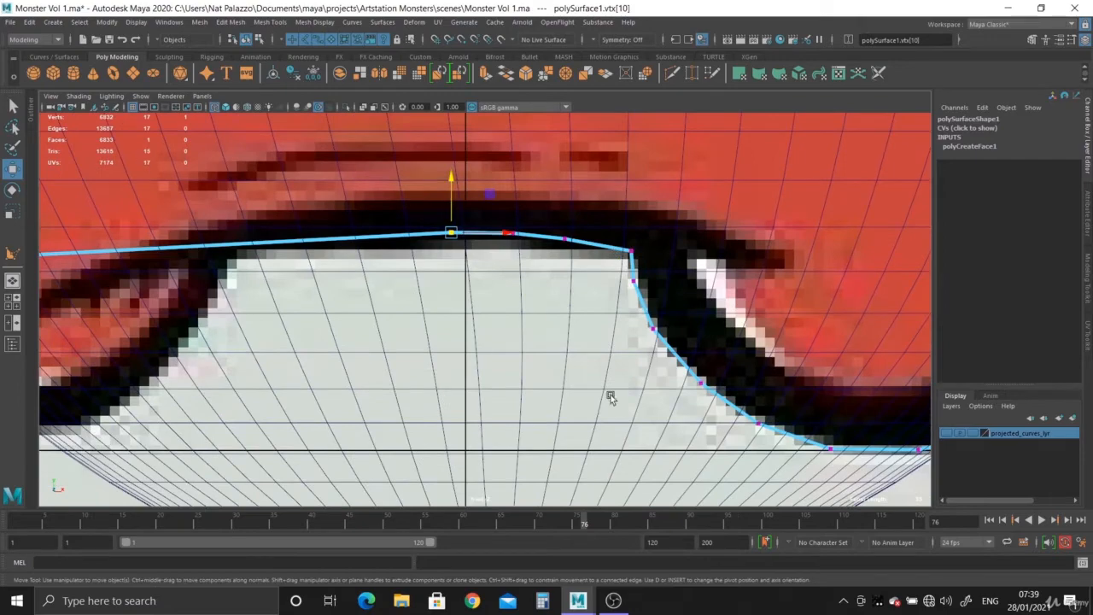
pyautogui.scroll(-3, 610, 397)
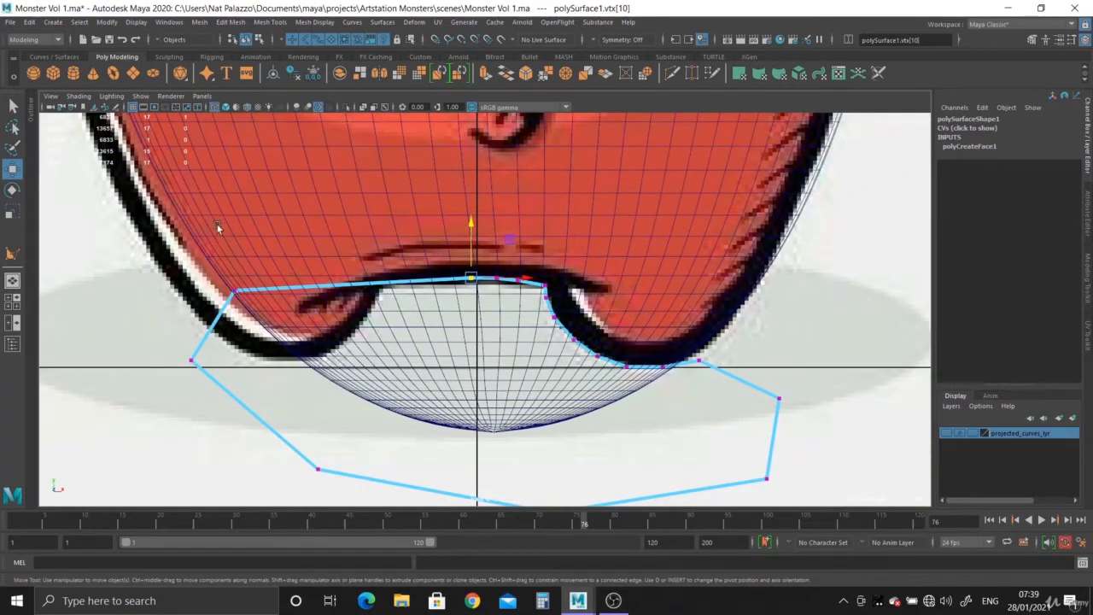
pyautogui.scroll(-2, 444, 349)
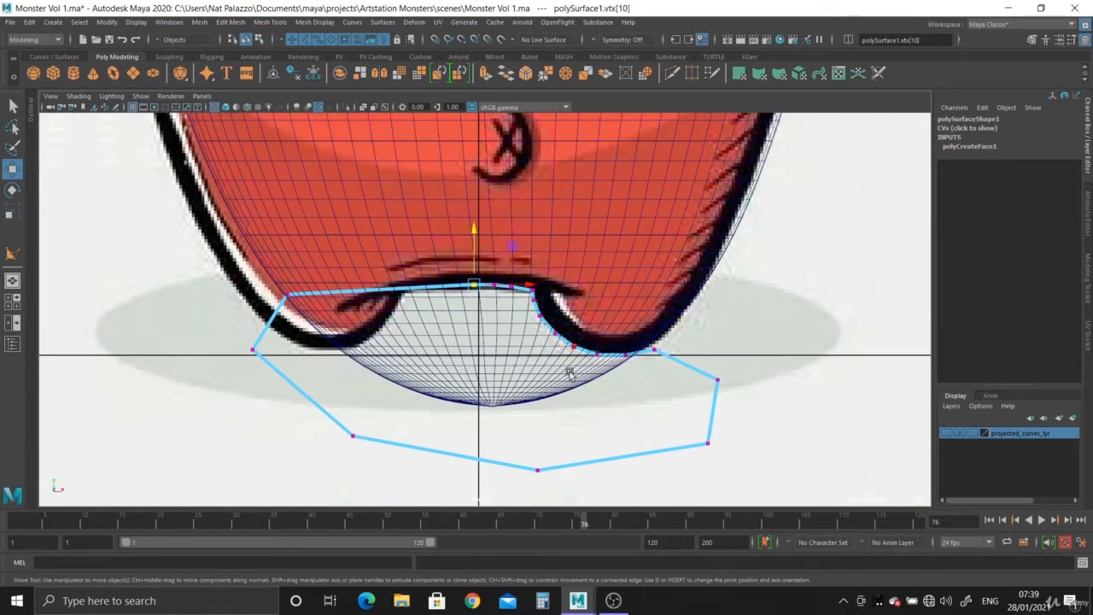
# - Select all vertices of the polygon in the perspective view and move them along Z until the shape clears the body
pyautogui.press('space')
pyautogui.press('space')
pyautogui.keyDown('alt'); pyautogui.moveTo(734, 299); pyautogui.dragTo(513, 381); pyautogui.keyUp('alt')
pyautogui.moveTo(317, 287); pyautogui.dragTo(680, 505)
pyautogui.keyDown('alt'); pyautogui.moveTo(580, 388); pyautogui.dragTo(416, 367); pyautogui.keyUp('alt')
pyautogui.keyDown('alt'); pyautogui.moveTo(416, 367); pyautogui.dragTo(516, 369, button='middle'); pyautogui.keyUp('alt')
pyautogui.scroll(4, 615, 471)
pyautogui.keyDown('alt'); pyautogui.moveTo(614, 471); pyautogui.dragTo(544, 361, button='middle'); pyautogui.keyUp('alt')
pyautogui.scroll(5, 544, 359)
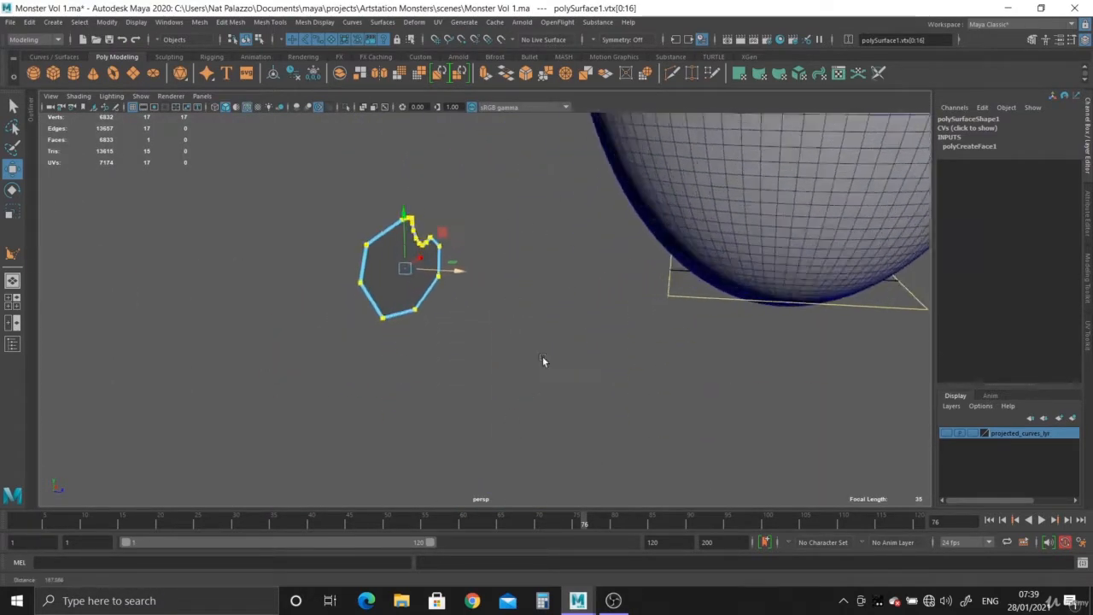
# - Return to object mode, select the polygon and center its pivot
pyautogui.moveTo(237, 211); pyautogui.dragTo(297, 191, button='right')
pyautogui.click(486, 275)
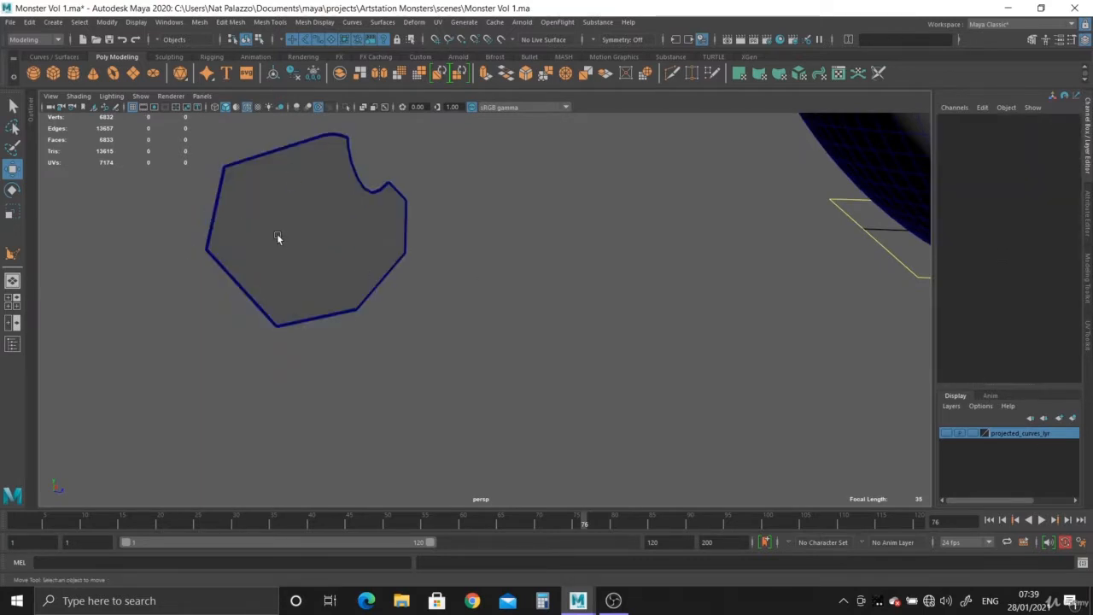
pyautogui.click(276, 233)
pyautogui.scroll(-4, 265, 213)
pyautogui.keyDown('alt'); pyautogui.moveTo(257, 198); pyautogui.dragTo(446, 303); pyautogui.keyUp('alt')
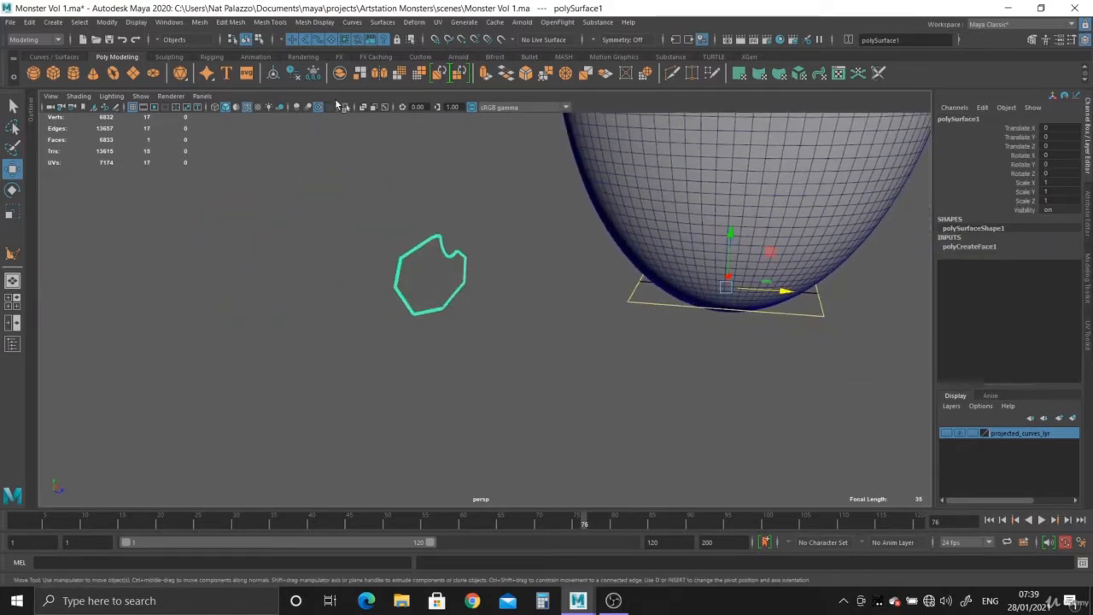
pyautogui.click(273, 75)
# - Extrude the polygon by a local Z translation of about 142.7 so it passes fully through the body's base, and return to object mode
pyautogui.keyDown('alt'); pyautogui.moveTo(577, 229); pyautogui.dragTo(545, 209); pyautogui.keyUp('alt')
pyautogui.hotkey('ctrl', 'e')
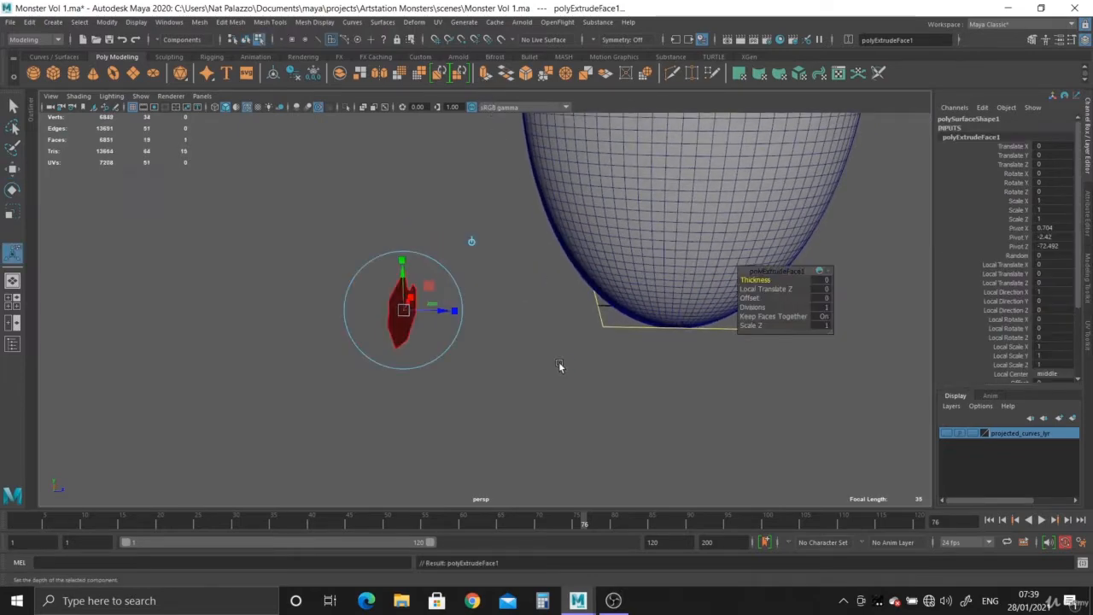
pyautogui.moveTo(441, 314); pyautogui.dragTo(963, 395)
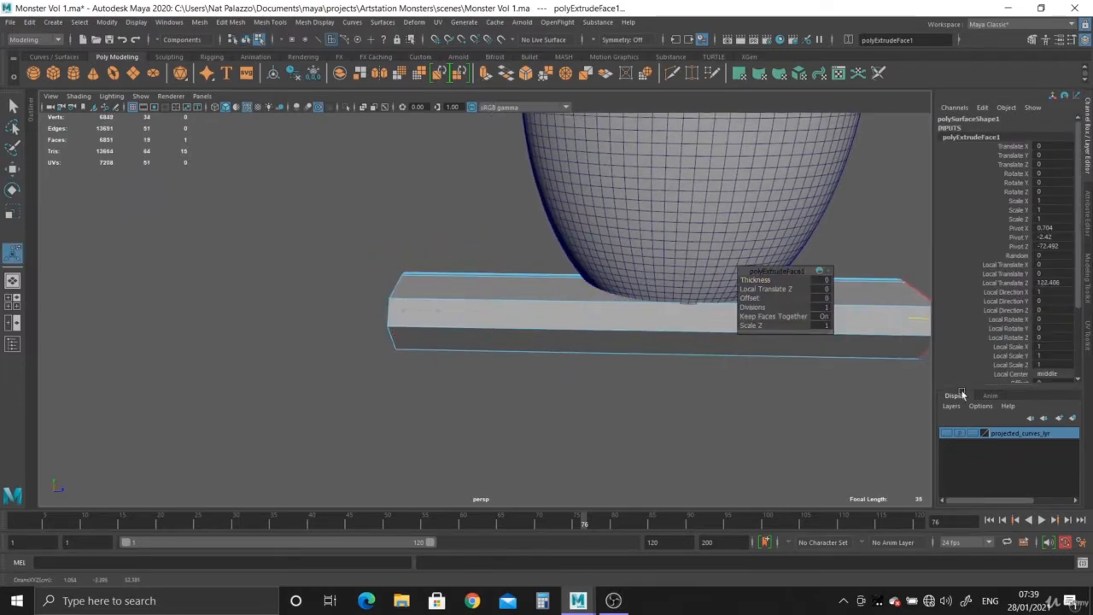
pyautogui.keyDown('alt'); pyautogui.moveTo(885, 419); pyautogui.dragTo(572, 267); pyautogui.keyUp('alt')
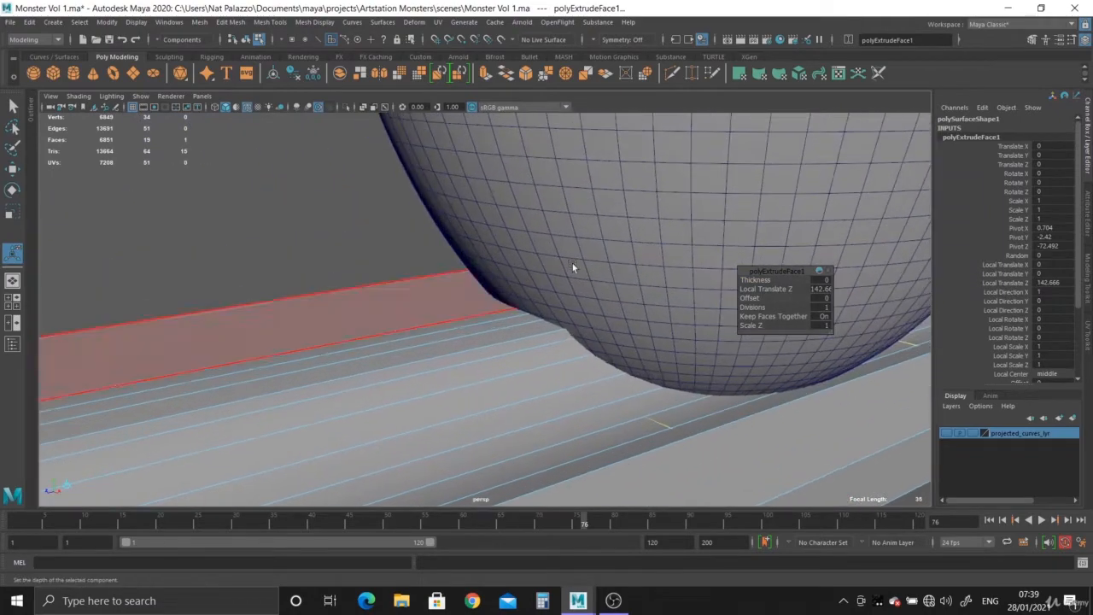
pyautogui.moveTo(406, 289); pyautogui.dragTo(454, 274, button='right')
pyautogui.keyDown('alt'); pyautogui.moveTo(614, 418); pyautogui.dragTo(451, 328, button='right'); pyautogui.keyUp('alt')
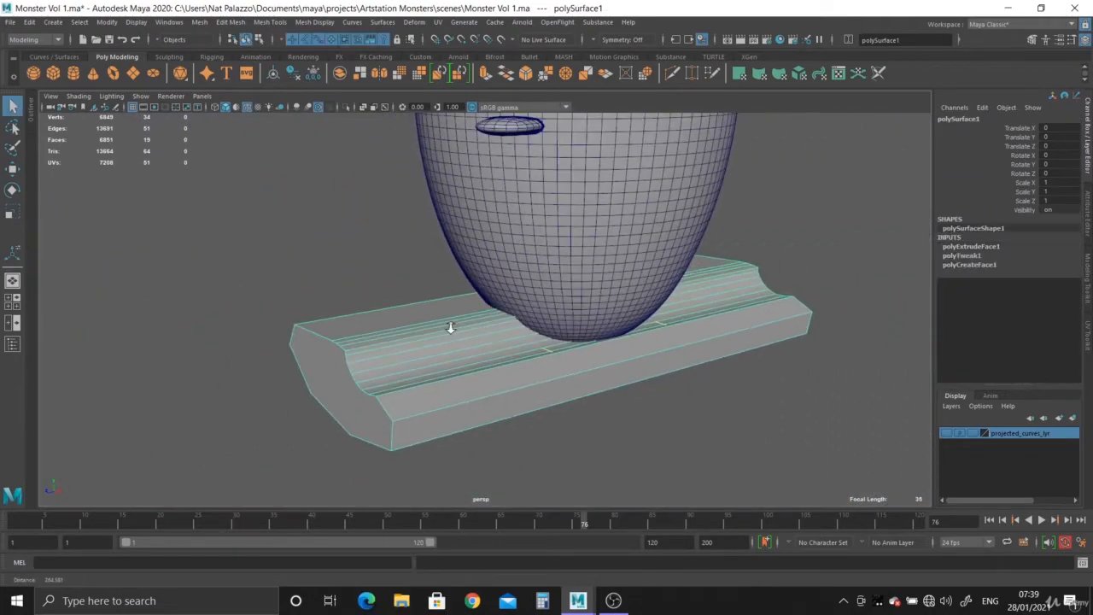
# - Subtract the extruded block from the body sphere with a Boolean Difference
pyautogui.click(631, 270)
pyautogui.keyDown('alt'); pyautogui.moveTo(281, 358); pyautogui.dragTo(542, 437); pyautogui.keyUp('alt')
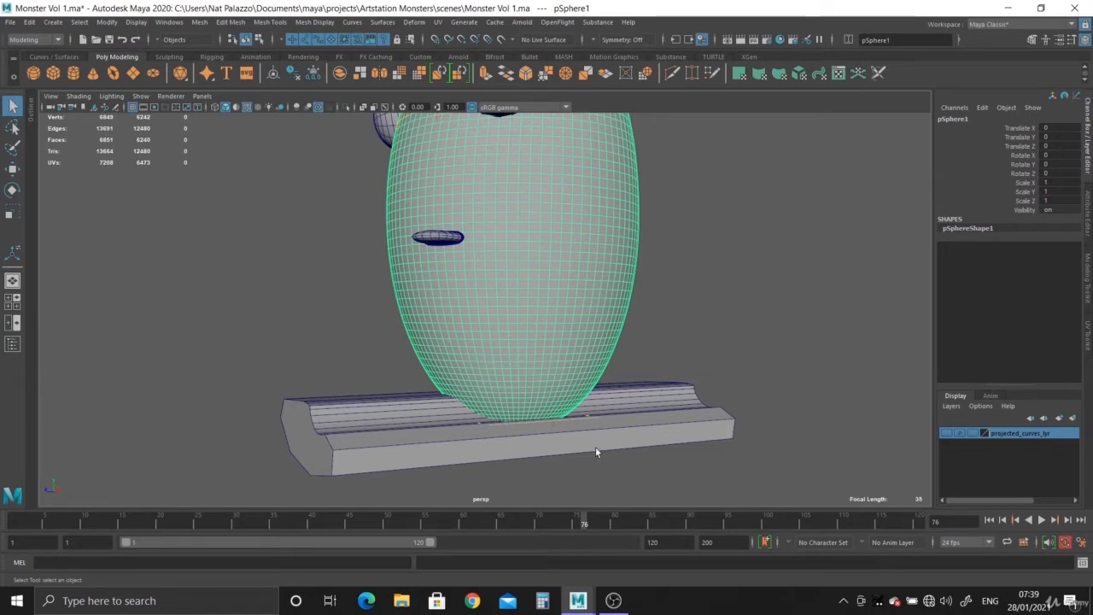
pyautogui.click(422, 464)
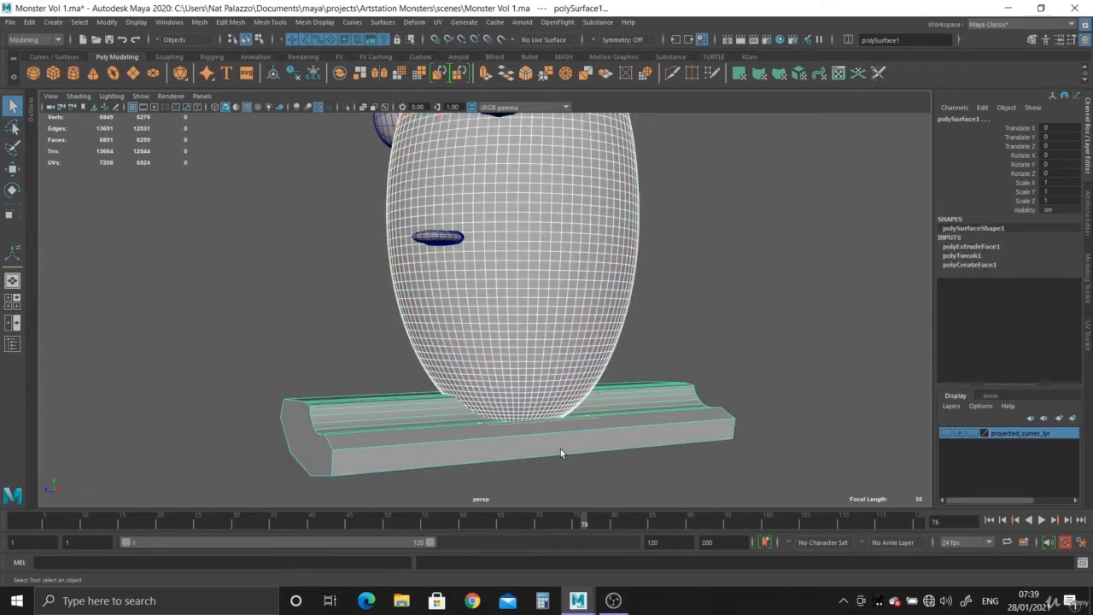
pyautogui.click(199, 23)
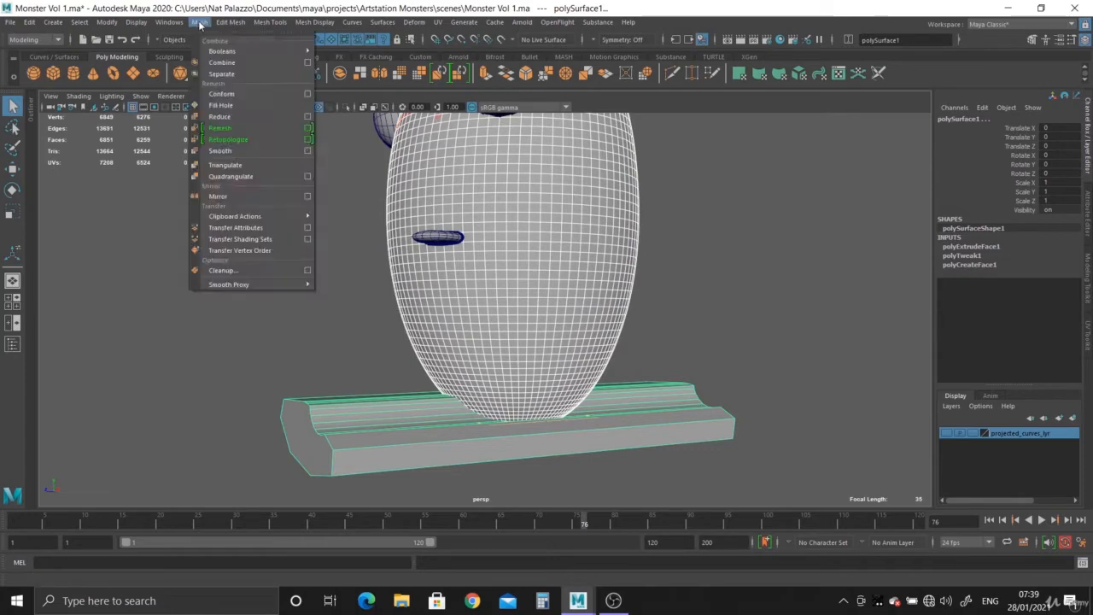
pyautogui.moveTo(224, 52)
pyautogui.click(354, 63)
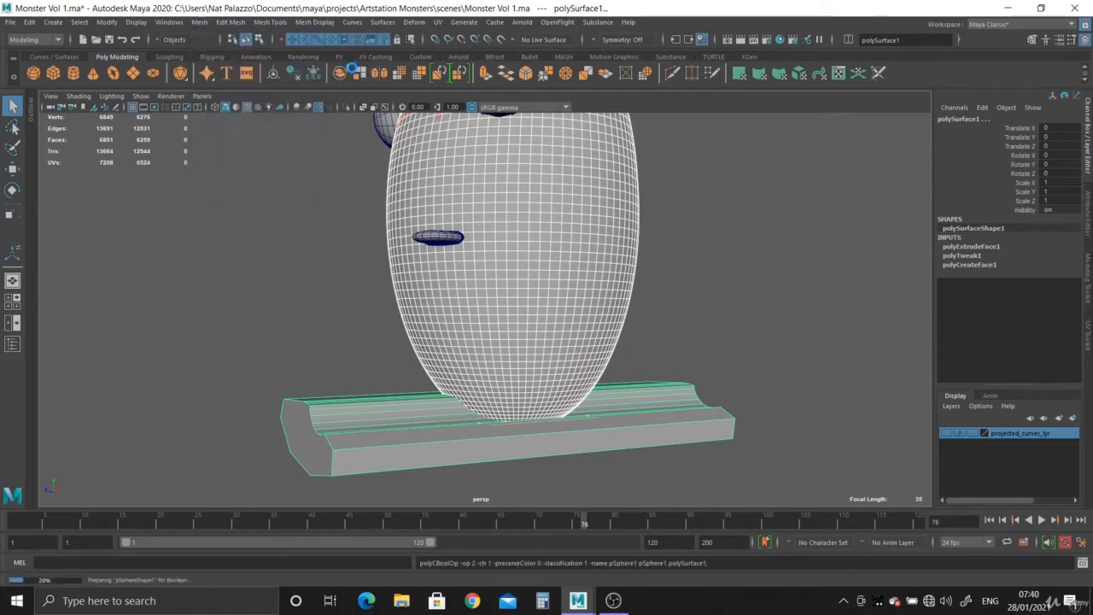
# - Compare the cut at the body's base with the reference drawing in the shaded front view
pyautogui.keyDown('alt'); pyautogui.moveTo(512, 427); pyautogui.dragTo(660, 425); pyautogui.keyUp('alt')
pyautogui.press('space')
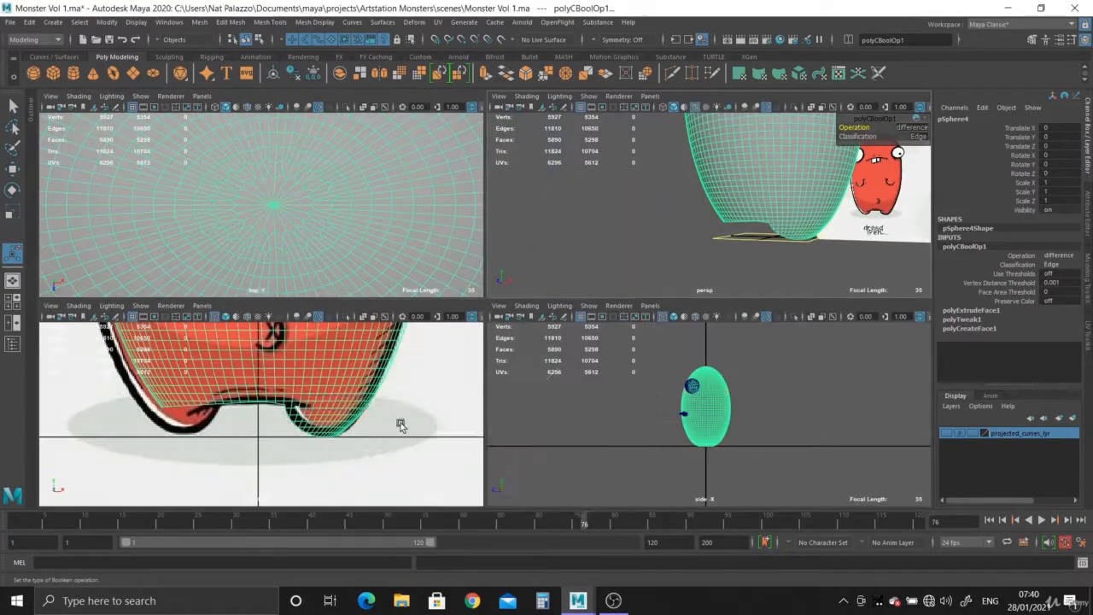
pyautogui.press('space')
pyautogui.keyDown('alt'); pyautogui.moveTo(443, 324); pyautogui.dragTo(608, 439, button='right'); pyautogui.keyUp('alt')
pyautogui.press('5')
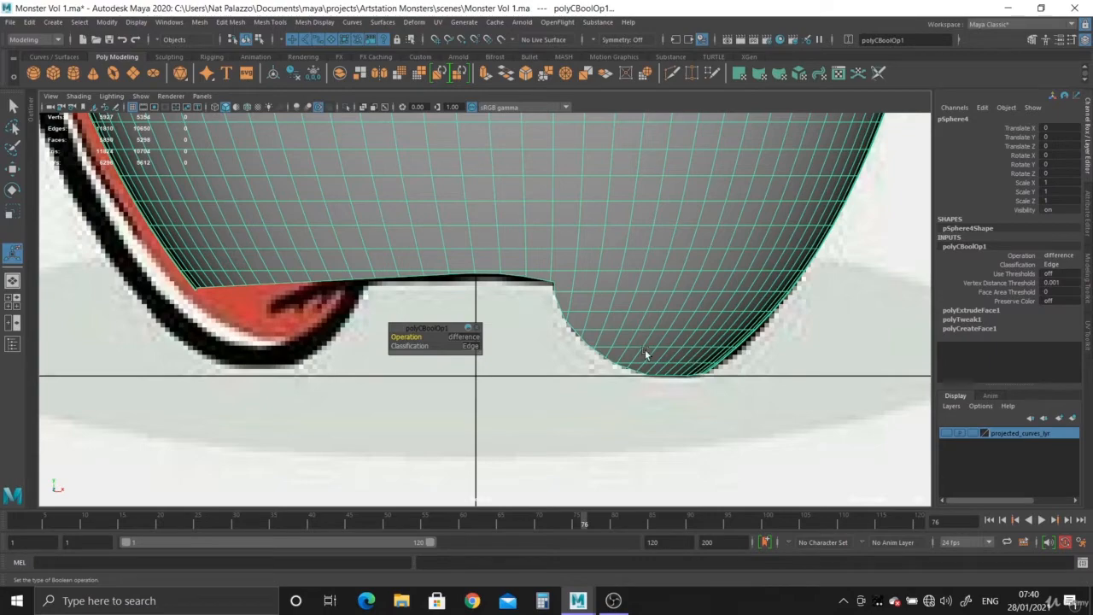
pyautogui.press('space')
pyautogui.press('space')
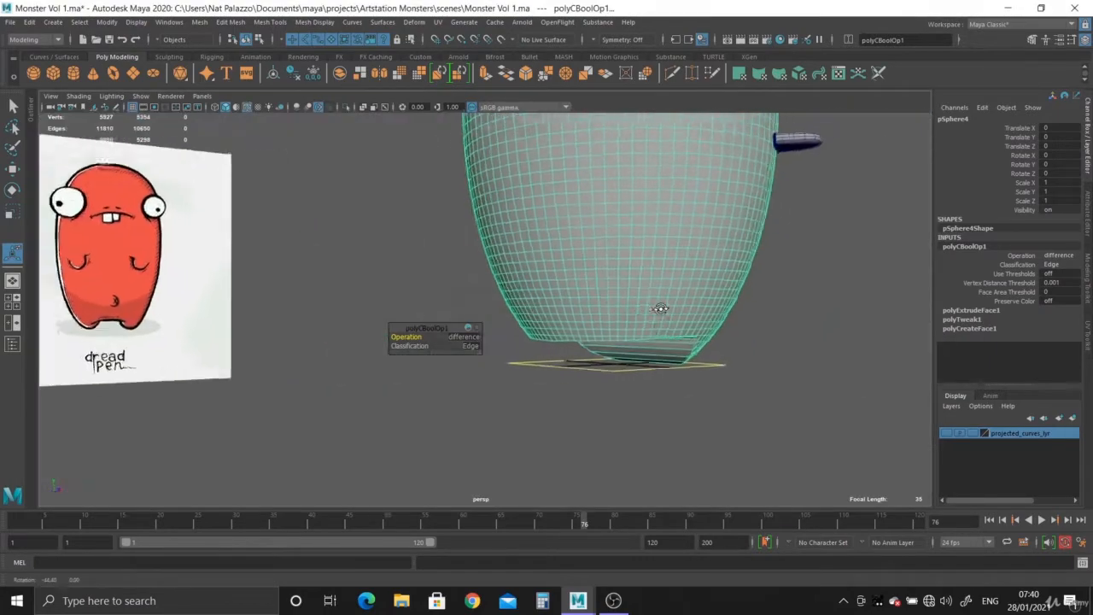
# - Examine the vertices along the leg's cut edge up close in the perspective view, and return to object mode
pyautogui.keyDown('alt'); pyautogui.moveTo(659, 310); pyautogui.dragTo(670, 287); pyautogui.keyUp('alt')
pyautogui.keyDown('alt'); pyautogui.moveTo(718, 241); pyautogui.dragTo(627, 308); pyautogui.keyUp('alt')
pyautogui.scroll(4, 627, 310)
pyautogui.keyDown('alt'); pyautogui.moveTo(556, 414); pyautogui.dragTo(460, 323, button='middle'); pyautogui.keyUp('alt')
pyautogui.scroll(3, 479, 321)
pyautogui.moveTo(709, 220); pyautogui.dragTo(613, 216, button='right')
pyautogui.keyDown('alt'); pyautogui.moveTo(613, 216); pyautogui.dragTo(518, 193); pyautogui.keyUp('alt')
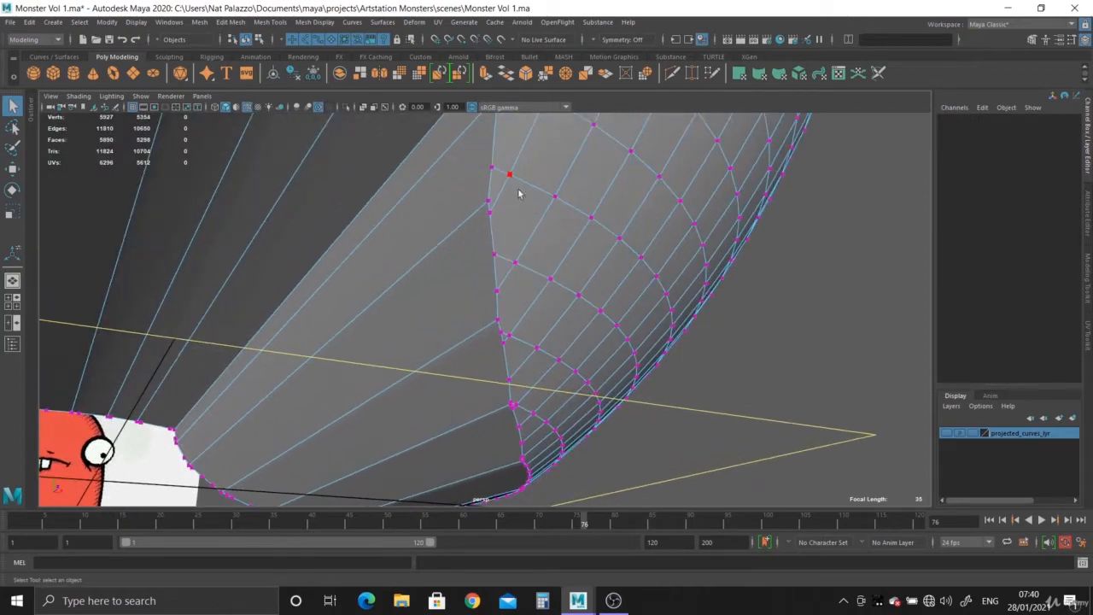
pyautogui.moveTo(542, 193); pyautogui.dragTo(354, 93, button='right')
pyautogui.keyDown('alt'); pyautogui.moveTo(504, 316); pyautogui.dragTo(475, 395); pyautogui.keyUp('alt')
pyautogui.keyDown('alt'); pyautogui.moveTo(475, 395); pyautogui.dragTo(428, 306, button='right'); pyautogui.keyUp('alt')
pyautogui.keyDown('alt'); pyautogui.moveTo(428, 306); pyautogui.dragTo(462, 246); pyautogui.keyUp('alt')
# - Select the vertical loop of body faces just left of the centre line, using face mode in the wireframe front view
pyautogui.rightClick(462, 246)
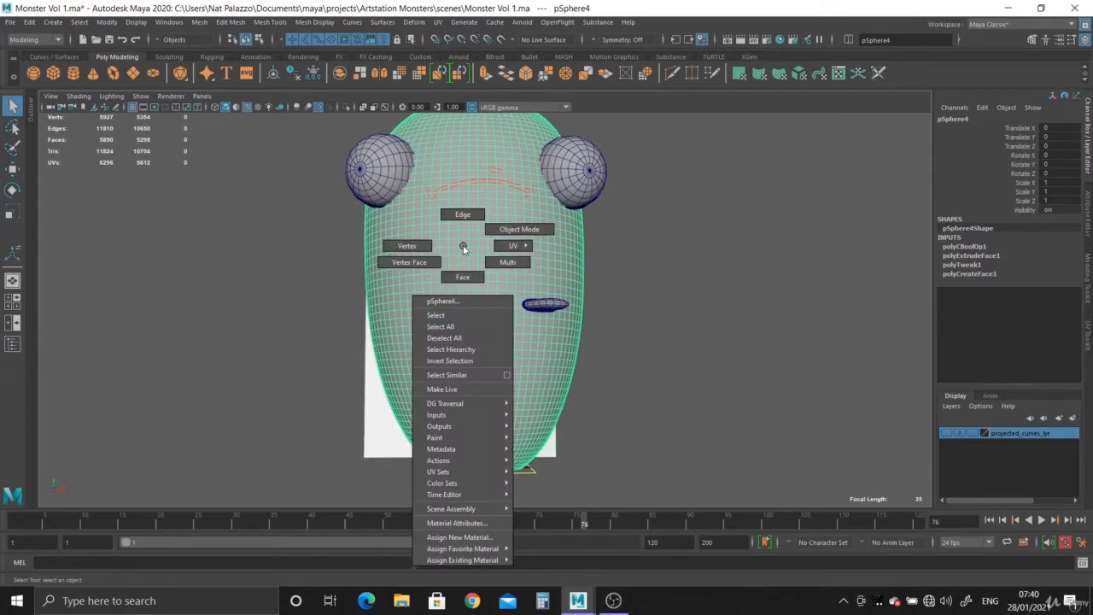
pyautogui.click(462, 280)
pyautogui.press('space')
pyautogui.press('space')
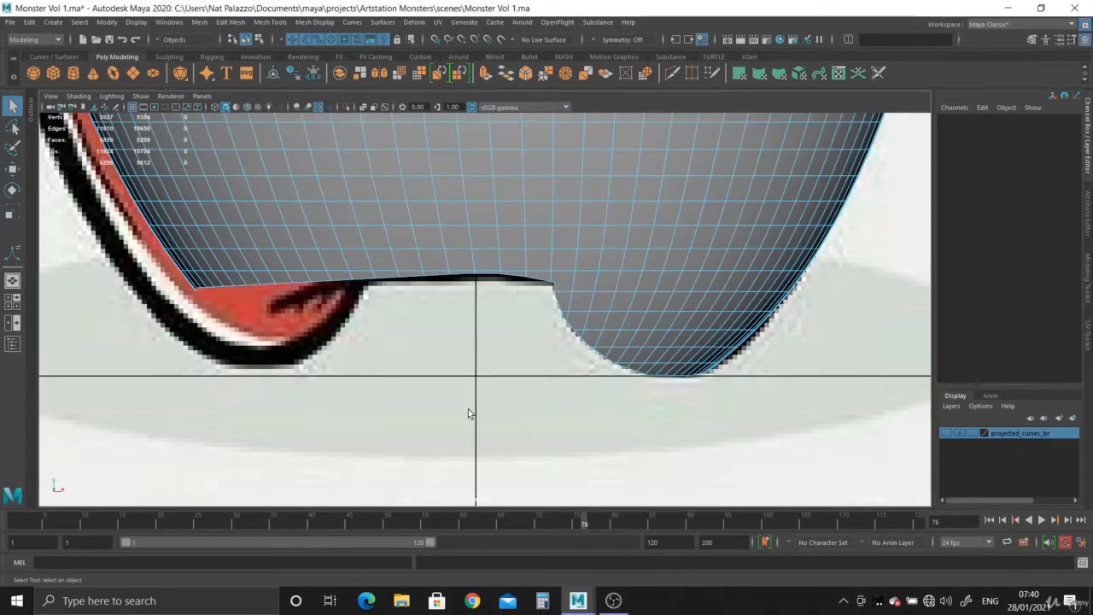
pyautogui.keyDown('alt'); pyautogui.moveTo(456, 388); pyautogui.dragTo(435, 370, button='right'); pyautogui.keyUp('alt')
pyautogui.press('4')
pyautogui.keyDown('alt'); pyautogui.moveTo(497, 392); pyautogui.dragTo(373, 170, button='right'); pyautogui.keyUp('alt')
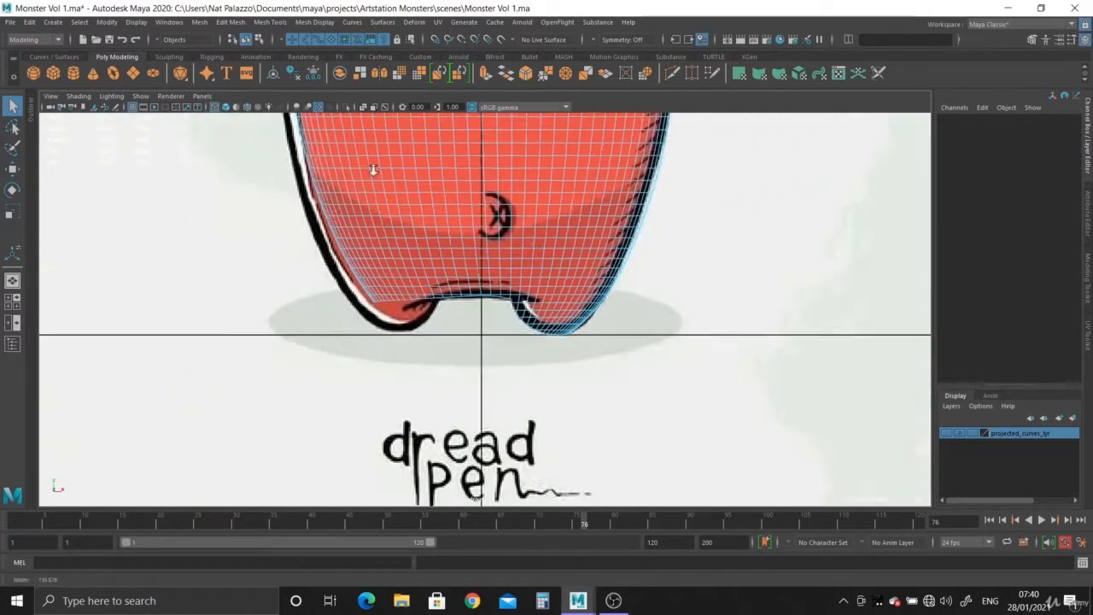
pyautogui.keyDown('alt'); pyautogui.moveTo(374, 171); pyautogui.dragTo(423, 497, button='middle'); pyautogui.keyUp('alt')
pyautogui.keyDown('alt'); pyautogui.moveTo(458, 427); pyautogui.dragTo(535, 429, button='right'); pyautogui.keyUp('alt')
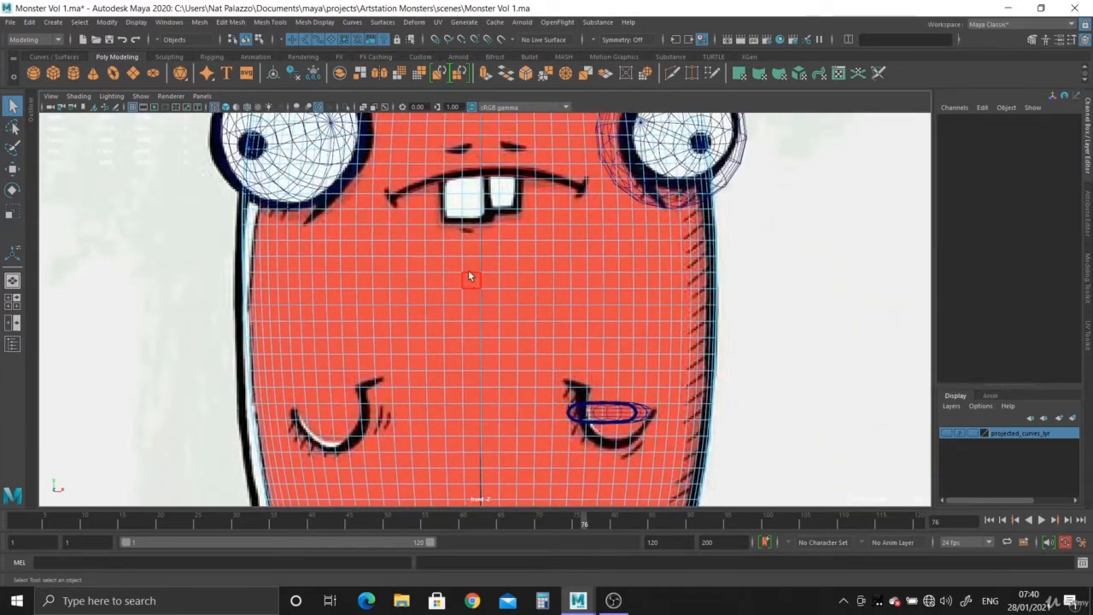
pyautogui.scroll(4, 471, 264)
pyautogui.scroll(2, 412, 251)
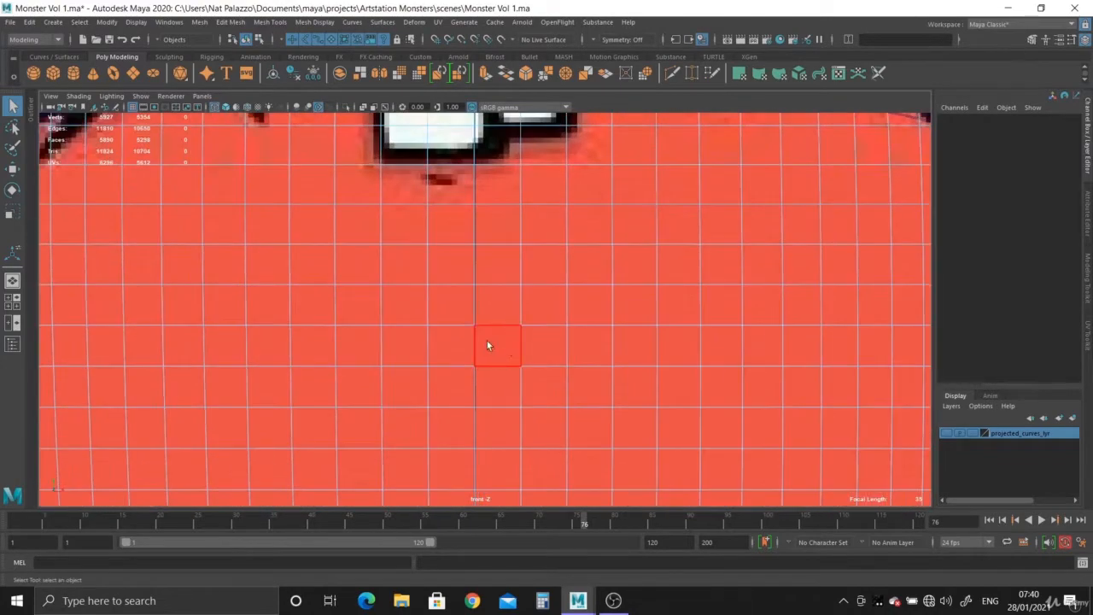
pyautogui.click(442, 275)
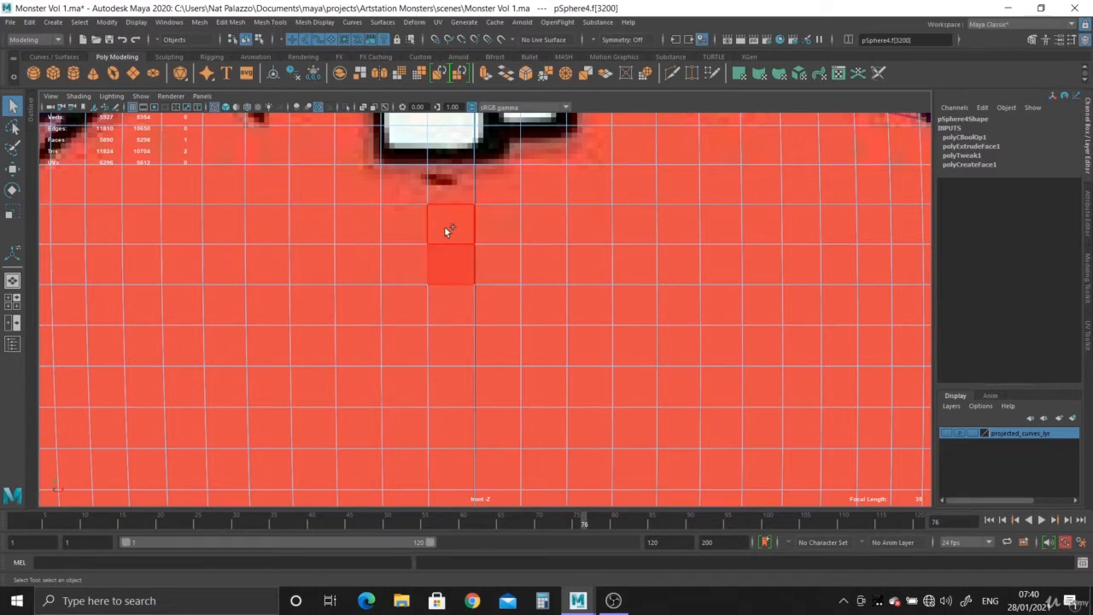
pyautogui.doubleClick(446, 302)
# - Check in the perspective view how the selected face loop runs over the top of the body
pyautogui.scroll(-3, 446, 303)
pyautogui.press('space')
pyautogui.press('space')
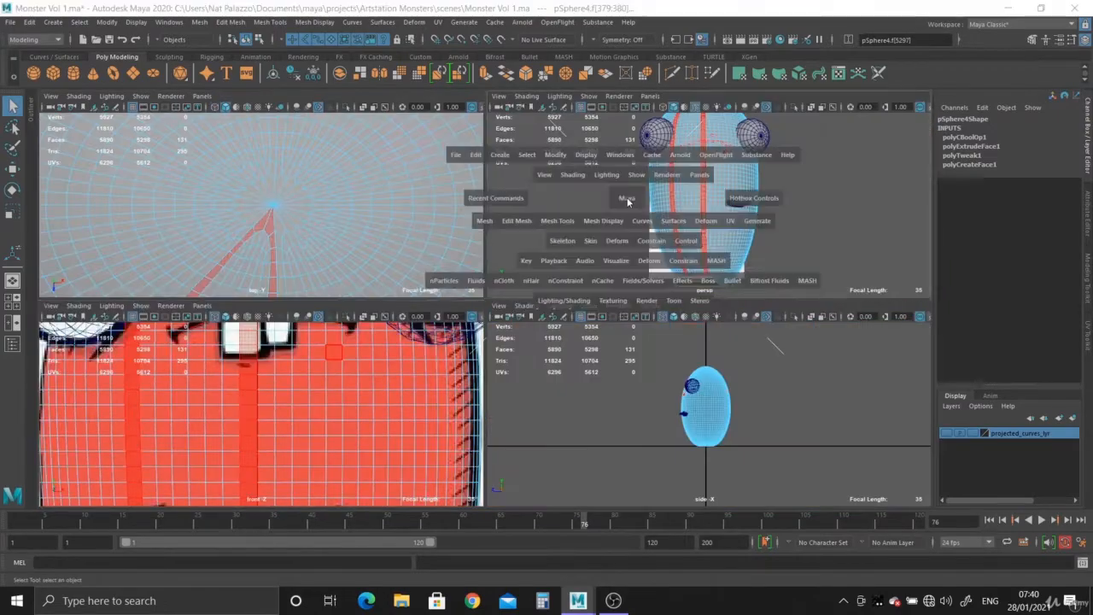
pyautogui.keyDown('alt'); pyautogui.moveTo(573, 263); pyautogui.dragTo(504, 473); pyautogui.keyUp('alt')
pyautogui.keyDown('alt'); pyautogui.moveTo(505, 325); pyautogui.dragTo(504, 389); pyautogui.keyUp('alt')
pyautogui.scroll(4, 503, 390)
pyautogui.keyDown('alt'); pyautogui.moveTo(502, 435); pyautogui.dragTo(498, 388); pyautogui.keyUp('alt')
pyautogui.press('space')
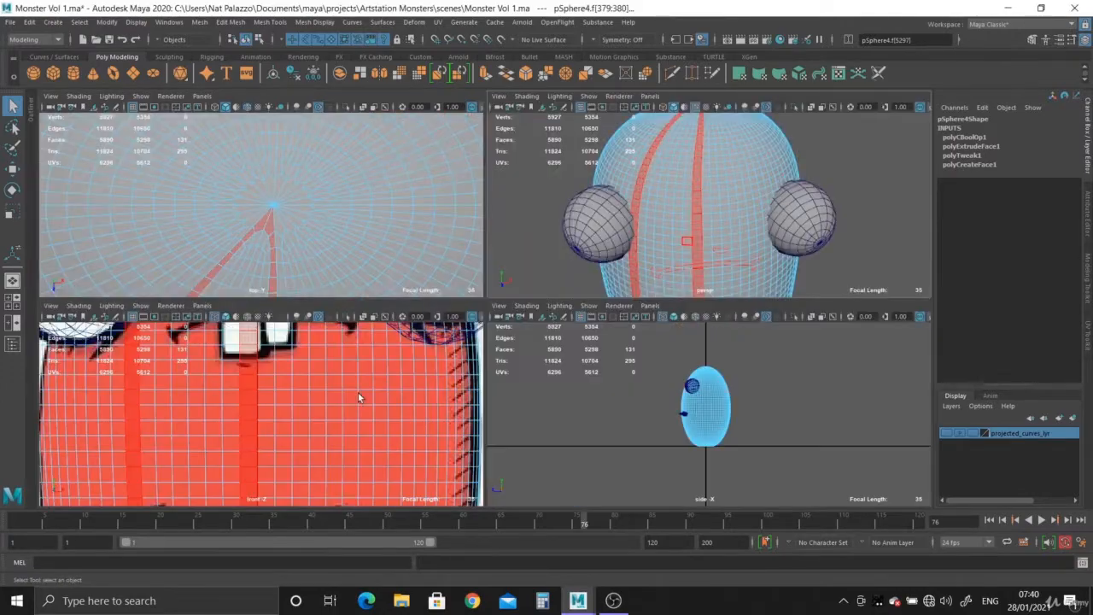
# - Delete the two selected vertical face loops from the body, checking their lower ends at the leg cut in the front view
pyautogui.press('space')
pyautogui.keyDown('alt'); pyautogui.moveTo(409, 427); pyautogui.dragTo(430, 183, button='middle'); pyautogui.keyUp('alt')
pyautogui.moveTo(496, 479)
pyautogui.keyDown('alt'); pyautogui.mouseDown(button='middle')
pyautogui.moveTo(495, 248)
pyautogui.moveTo(507, 467)
pyautogui.mouseUp(button='middle'); pyautogui.keyUp('alt')
pyautogui.scroll(4, 502, 248)
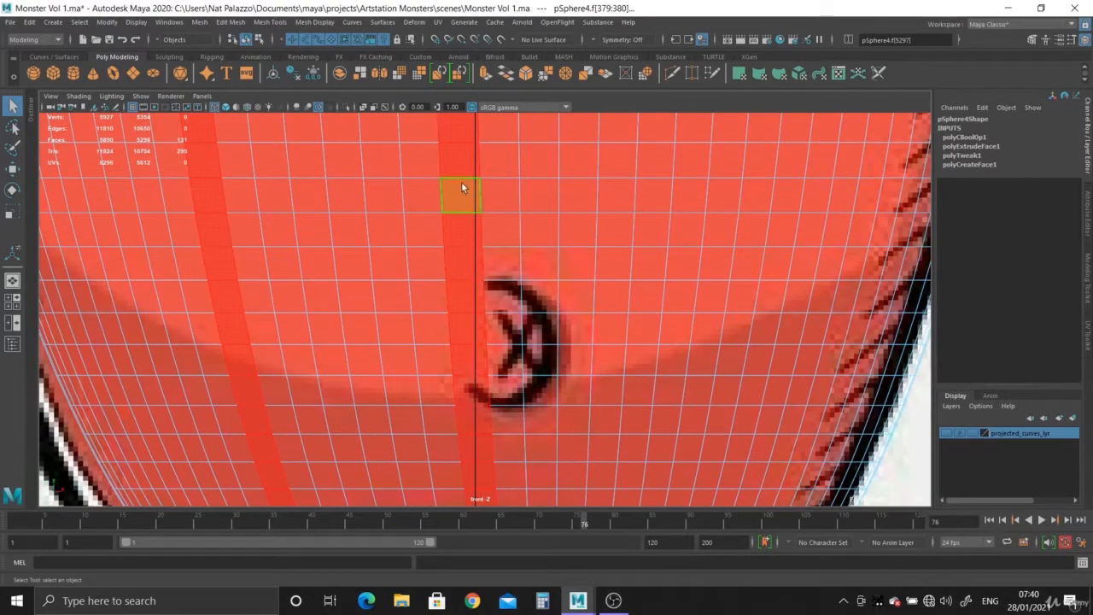
pyautogui.scroll(-1, 474, 291)
pyautogui.keyDown('alt'); pyautogui.moveTo(481, 312); pyautogui.dragTo(480, 235, button='middle'); pyautogui.keyUp('alt')
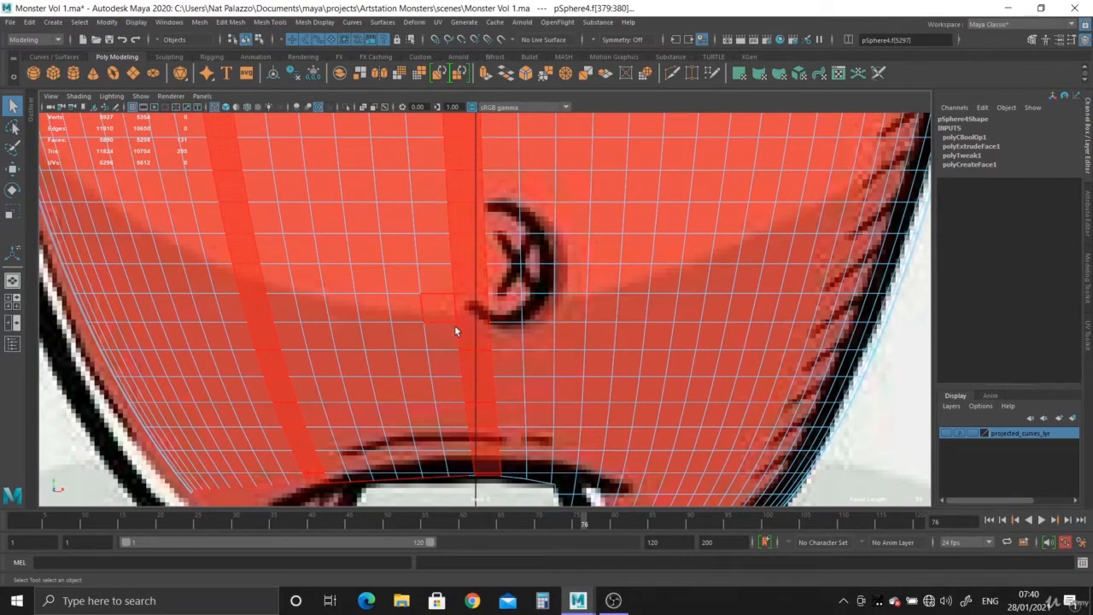
pyautogui.press('Delete')
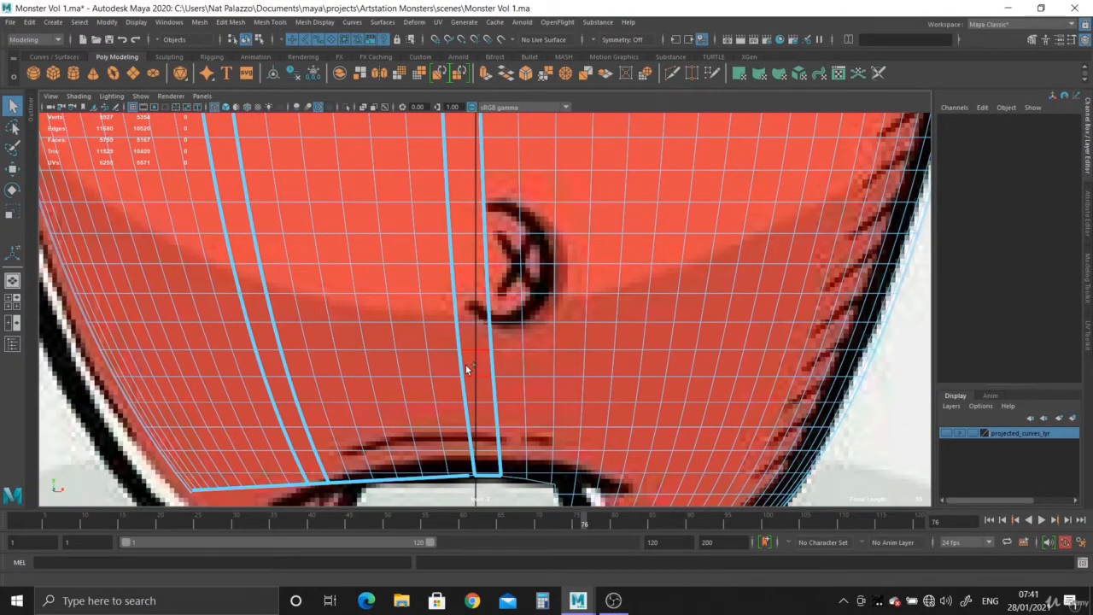
# - Follow the gaps of the deleted face loops from the leg cut up over the head in the front view
pyautogui.scroll(-2, 464, 359)
pyautogui.keyDown('alt'); pyautogui.moveTo(406, 280); pyautogui.dragTo(405, 515, button='middle'); pyautogui.keyUp('alt')
pyautogui.scroll(-1, 392, 358)
pyautogui.keyDown('alt'); pyautogui.moveTo(427, 116); pyautogui.dragTo(433, 314, button='middle'); pyautogui.keyUp('alt')
pyautogui.scroll(-1, 433, 294)
pyautogui.keyDown('alt'); pyautogui.moveTo(416, 138); pyautogui.dragTo(411, 466, button='middle'); pyautogui.keyUp('alt')
pyautogui.scroll(-2, 360, 273)
pyautogui.keyDown('alt'); pyautogui.moveTo(360, 271); pyautogui.dragTo(360, 372, button='middle'); pyautogui.keyUp('alt')
# - Delete the long inner face of the leg cut below the centre gap in the perspective view
pyautogui.press('space')
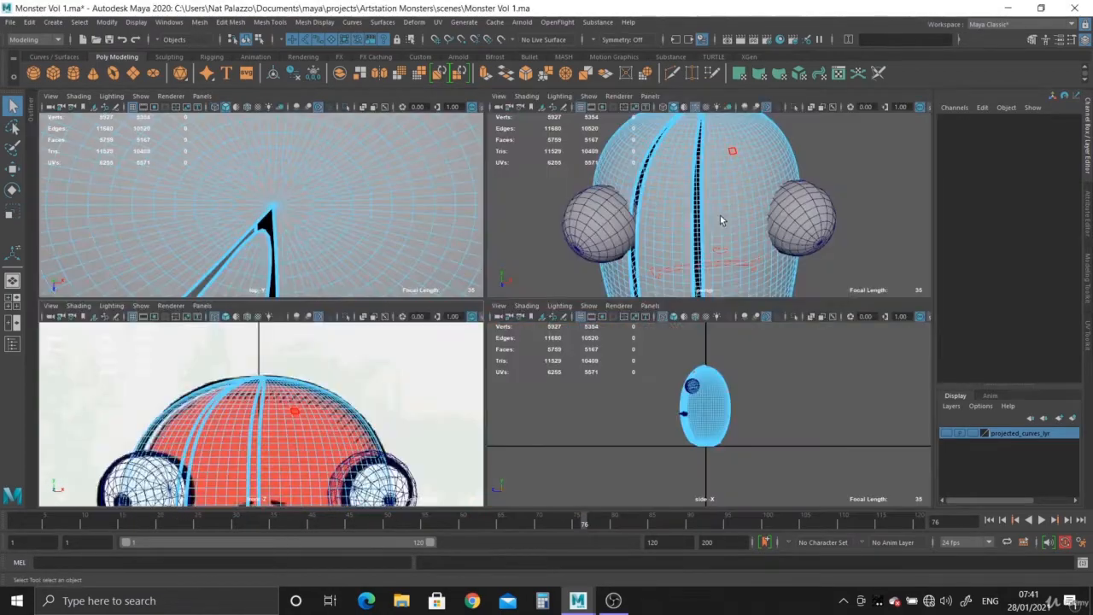
pyautogui.press('space')
pyautogui.keyDown('alt'); pyautogui.moveTo(577, 273); pyautogui.dragTo(582, 218); pyautogui.keyUp('alt')
pyautogui.keyDown('alt'); pyautogui.moveTo(534, 487); pyautogui.dragTo(530, 277, button='middle'); pyautogui.keyUp('alt')
pyautogui.keyDown('alt'); pyautogui.moveTo(531, 277); pyautogui.dragTo(503, 264); pyautogui.keyUp('alt')
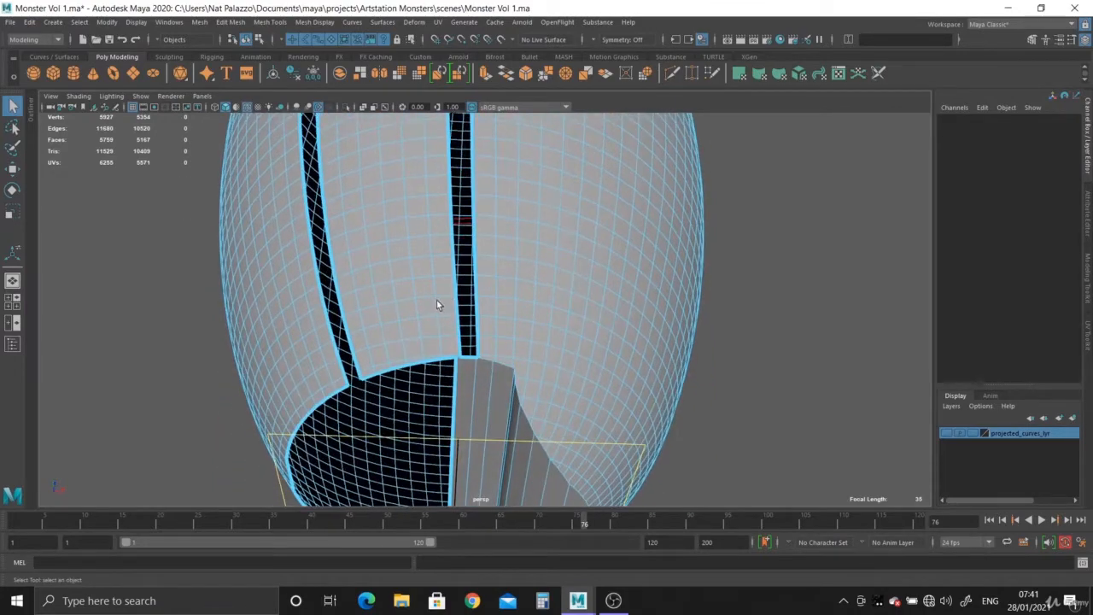
pyautogui.keyDown('alt'); pyautogui.moveTo(439, 305); pyautogui.dragTo(555, 445, button='right'); pyautogui.keyUp('alt')
pyautogui.keyDown('alt'); pyautogui.moveTo(573, 485); pyautogui.dragTo(573, 338, button='middle'); pyautogui.keyUp('alt')
pyautogui.keyDown('alt'); pyautogui.moveTo(573, 338); pyautogui.dragTo(481, 329, button='right'); pyautogui.keyUp('alt')
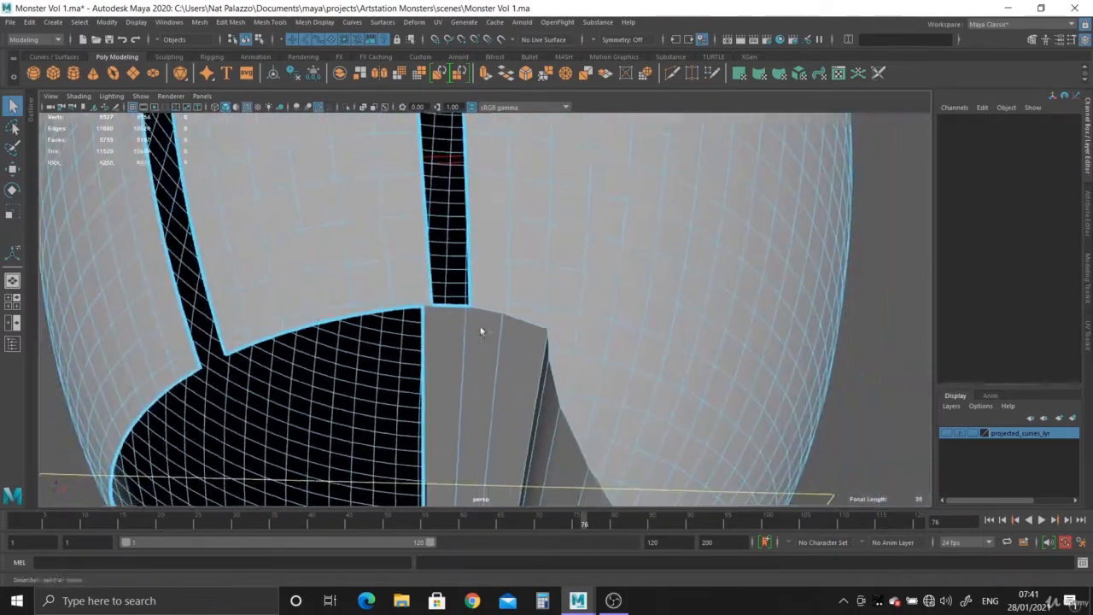
pyautogui.keyDown('alt'); pyautogui.moveTo(442, 440); pyautogui.dragTo(439, 271, button='middle'); pyautogui.keyUp('alt')
pyautogui.doubleClick(436, 273)
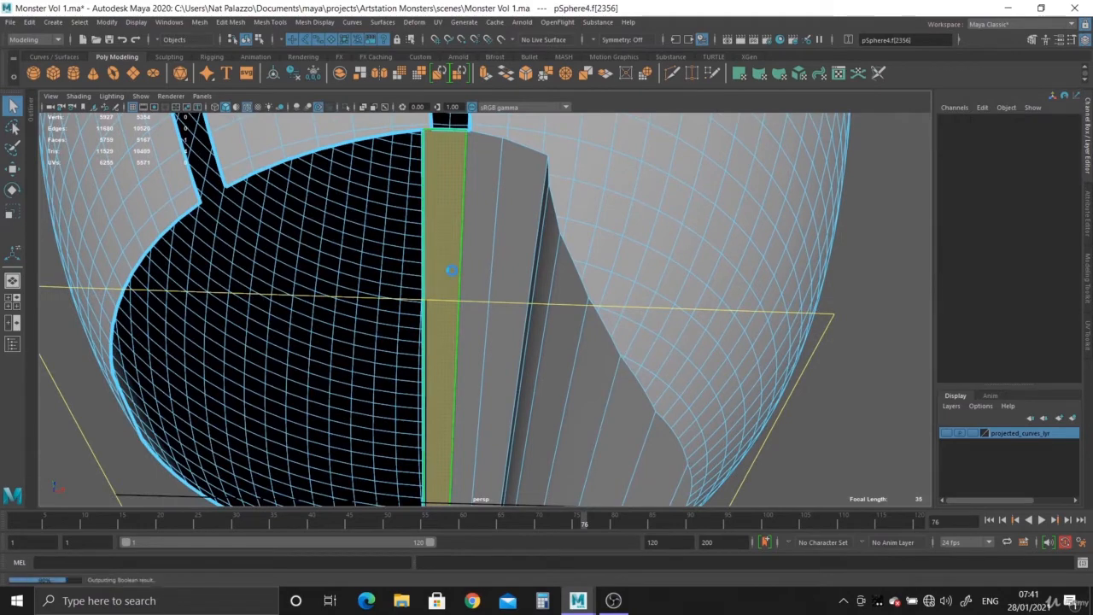
pyautogui.press('Delete')
# - Select the whole patch of body faces between the two vertical gaps and delete it
pyautogui.keyDown('alt'); pyautogui.moveTo(452, 275); pyautogui.dragTo(371, 159, button='right'); pyautogui.keyUp('alt')
pyautogui.keyDown('alt'); pyautogui.moveTo(371, 159); pyautogui.dragTo(387, 241); pyautogui.keyUp('alt')
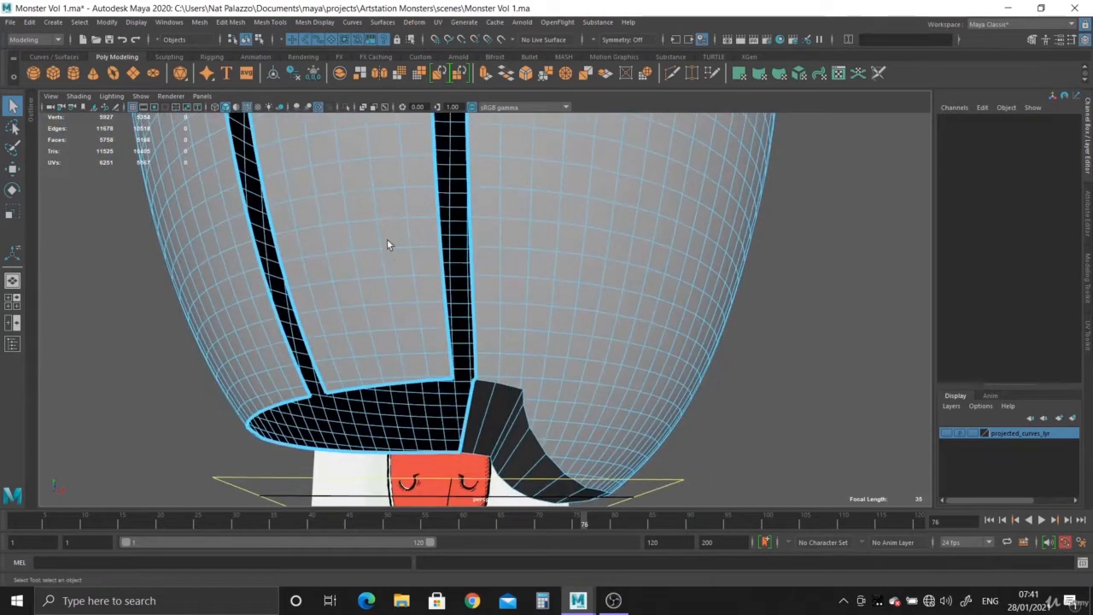
pyautogui.keyDown('alt'); pyautogui.moveTo(387, 240); pyautogui.dragTo(348, 202, button='right'); pyautogui.keyUp('alt')
pyautogui.keyDown('alt'); pyautogui.moveTo(352, 205); pyautogui.dragTo(464, 288, button='middle'); pyautogui.keyUp('alt')
pyautogui.keyDown('alt'); pyautogui.moveTo(464, 288); pyautogui.dragTo(465, 313); pyautogui.keyUp('alt')
pyautogui.doubleClick(514, 254)
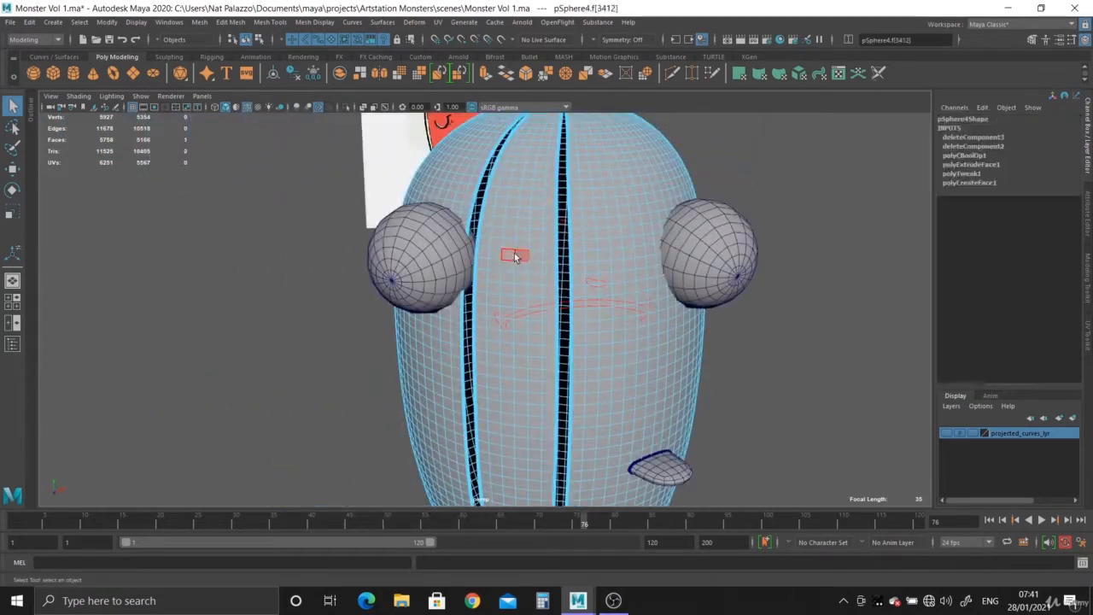
pyautogui.keyDown('alt'); pyautogui.moveTo(514, 253); pyautogui.dragTo(433, 286, button='right'); pyautogui.keyUp('alt')
pyautogui.keyDown('alt'); pyautogui.moveTo(434, 286); pyautogui.dragTo(517, 317); pyautogui.keyUp('alt')
pyautogui.press('Delete')
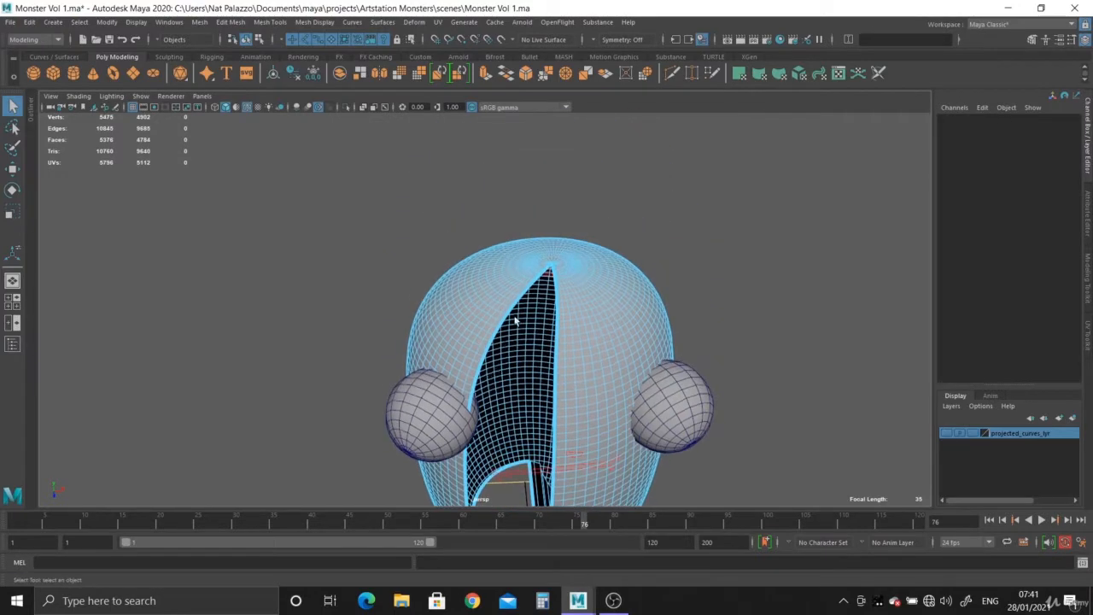
# - Select the faces on the left half of the head, up to the centre edge at its crown, in the front view
pyautogui.rightClick(523, 290)
pyautogui.press('space')
pyautogui.press('space')
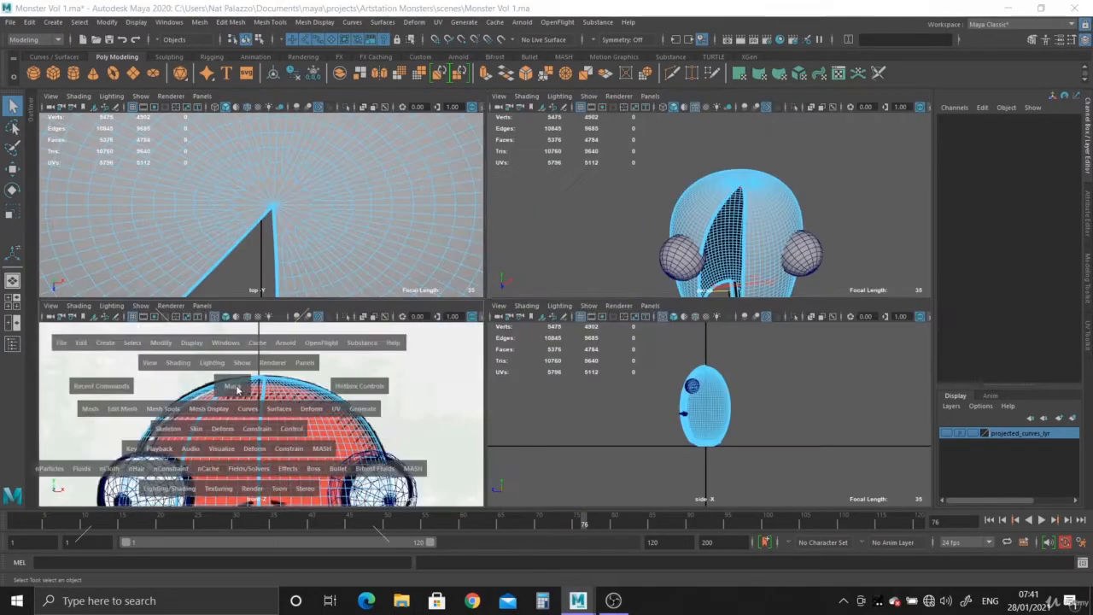
pyautogui.moveTo(351, 463); pyautogui.dragTo(397, 502)
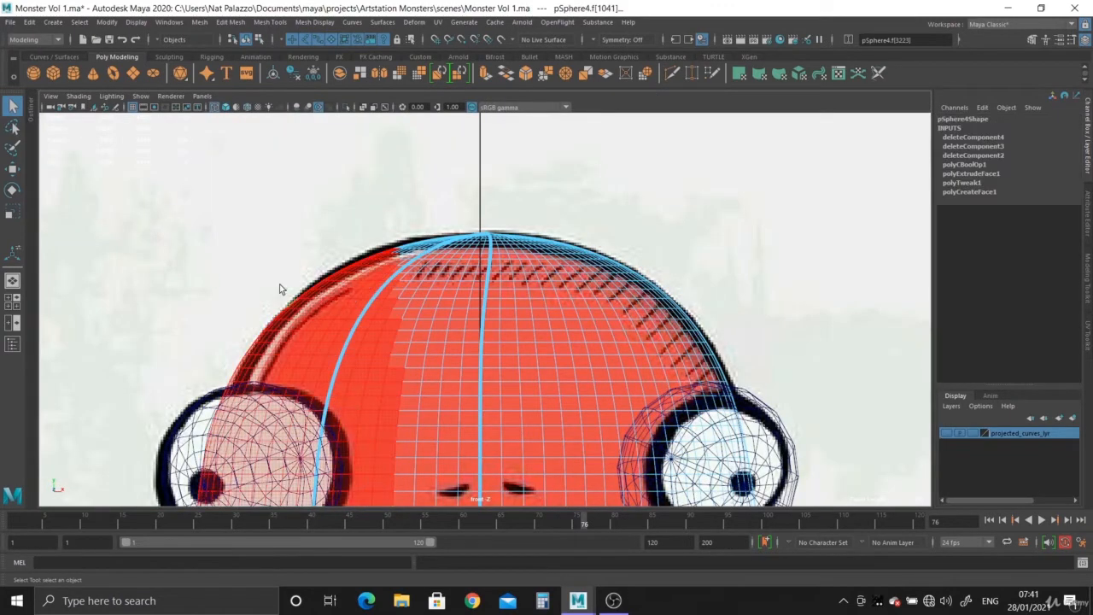
pyautogui.moveTo(418, 426); pyautogui.dragTo(456, 422)
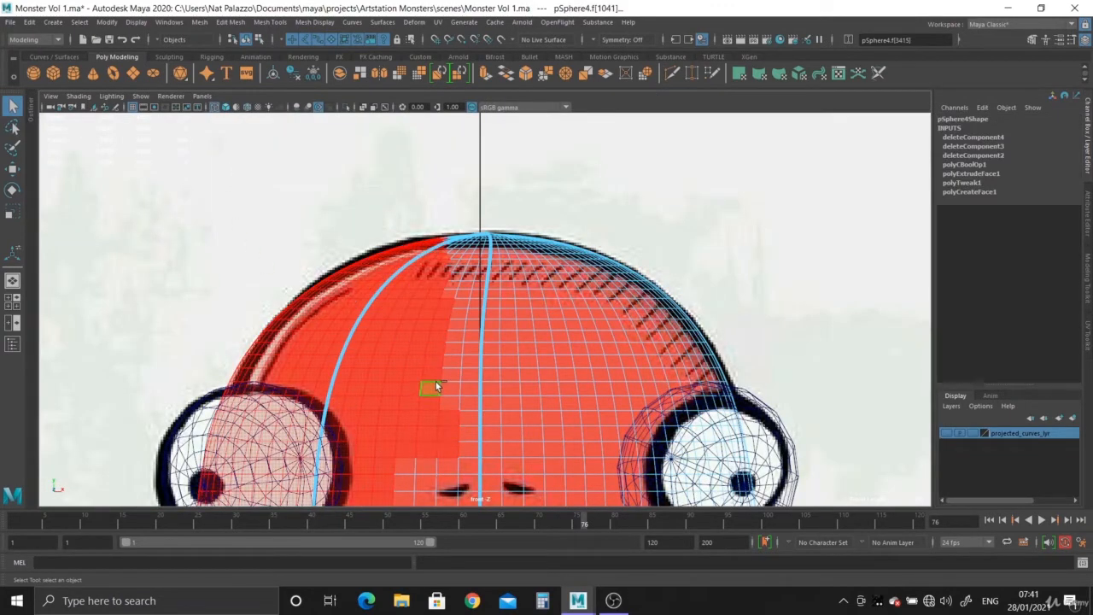
pyautogui.scroll(3, 361, 224)
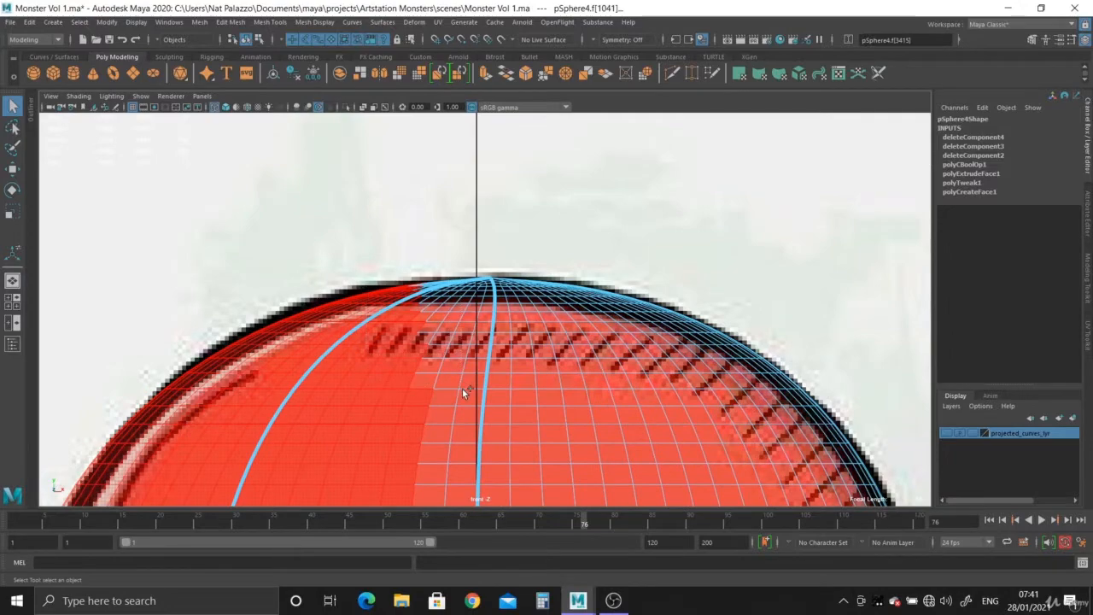
pyautogui.scroll(4, 462, 391)
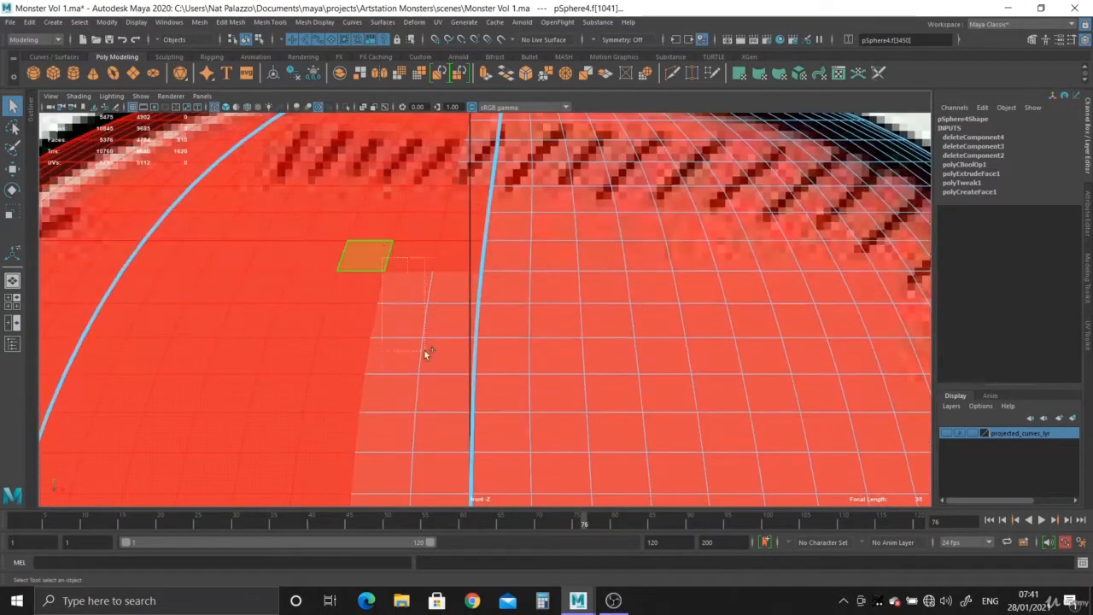
pyautogui.keyDown('ctrl'); pyautogui.keyDown('shift'); pyautogui.moveTo(425, 350); pyautogui.dragTo(455, 428); pyautogui.keyUp('shift'); pyautogui.keyUp('ctrl')
pyautogui.keyDown('alt'); pyautogui.moveTo(501, 181); pyautogui.dragTo(496, 424, button='middle'); pyautogui.keyUp('alt')
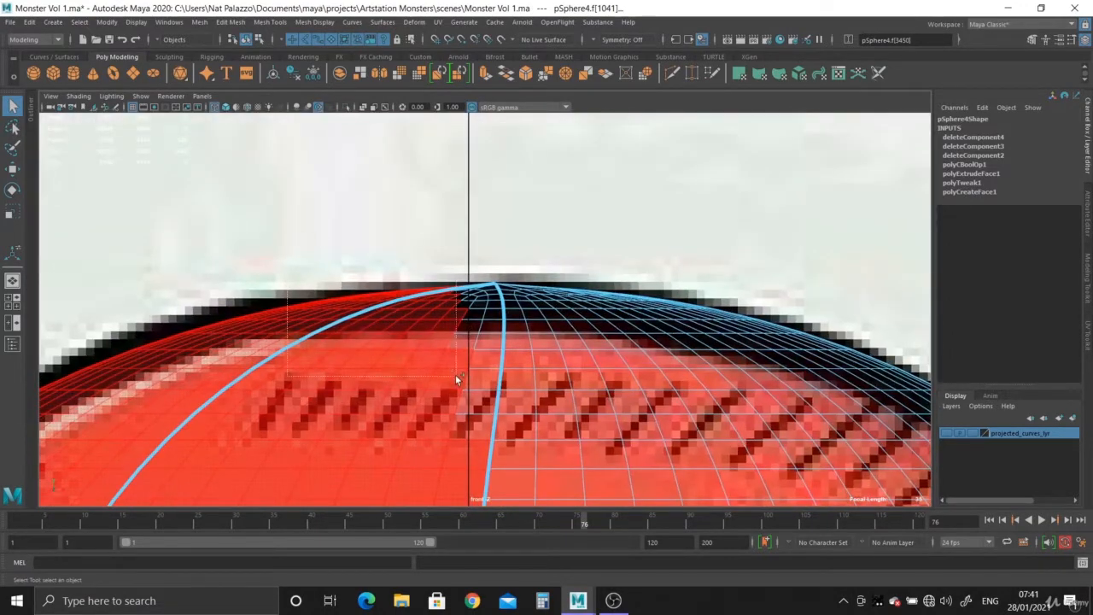
pyautogui.keyDown('ctrl'); pyautogui.keyDown('shift'); pyautogui.moveTo(457, 379); pyautogui.dragTo(477, 386); pyautogui.keyUp('shift'); pyautogui.keyUp('ctrl')
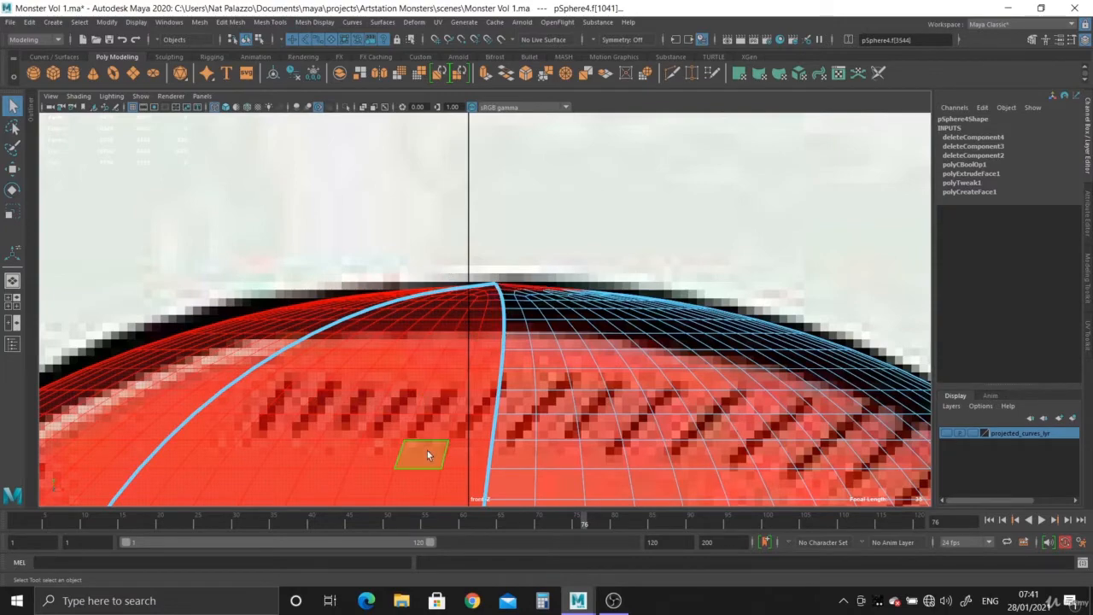
# - Add the left-half faces around the eye, mouth and upper body to the selection, up to the centre edge
pyautogui.scroll(5, 547, 279)
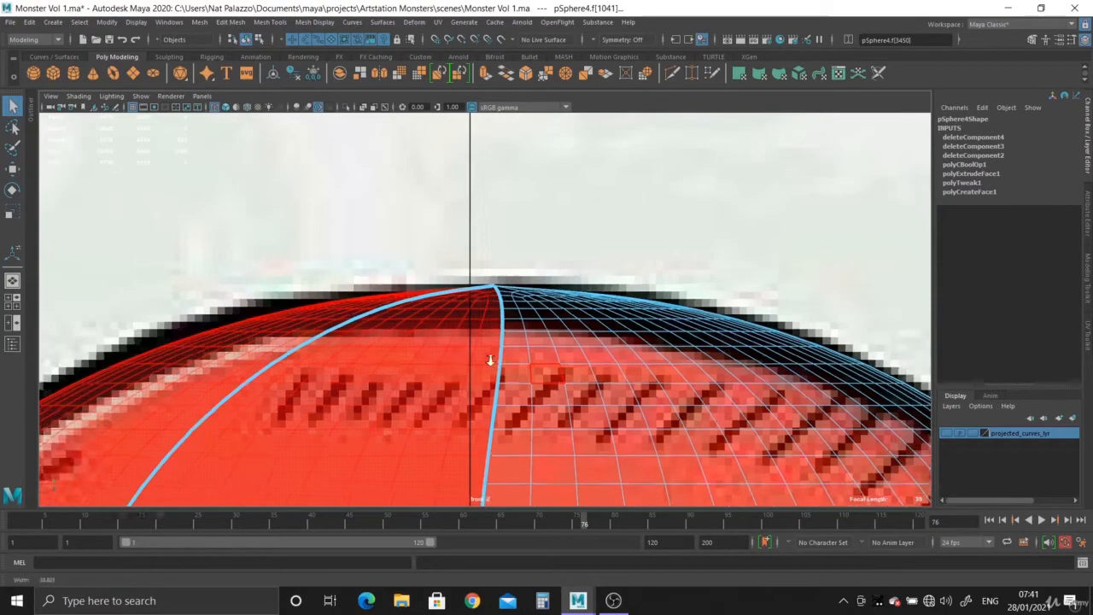
pyautogui.keyDown('ctrl'); pyautogui.keyDown('shift'); pyautogui.moveTo(396, 420); pyautogui.dragTo(401, 422); pyautogui.keyUp('shift'); pyautogui.keyUp('ctrl')
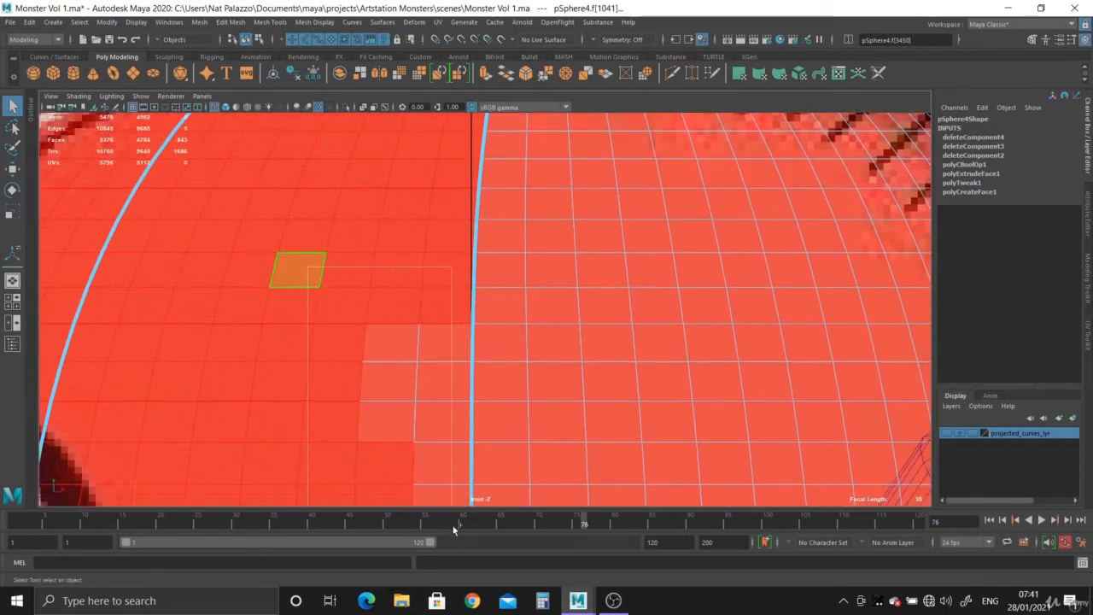
pyautogui.scroll(-5, 597, 435)
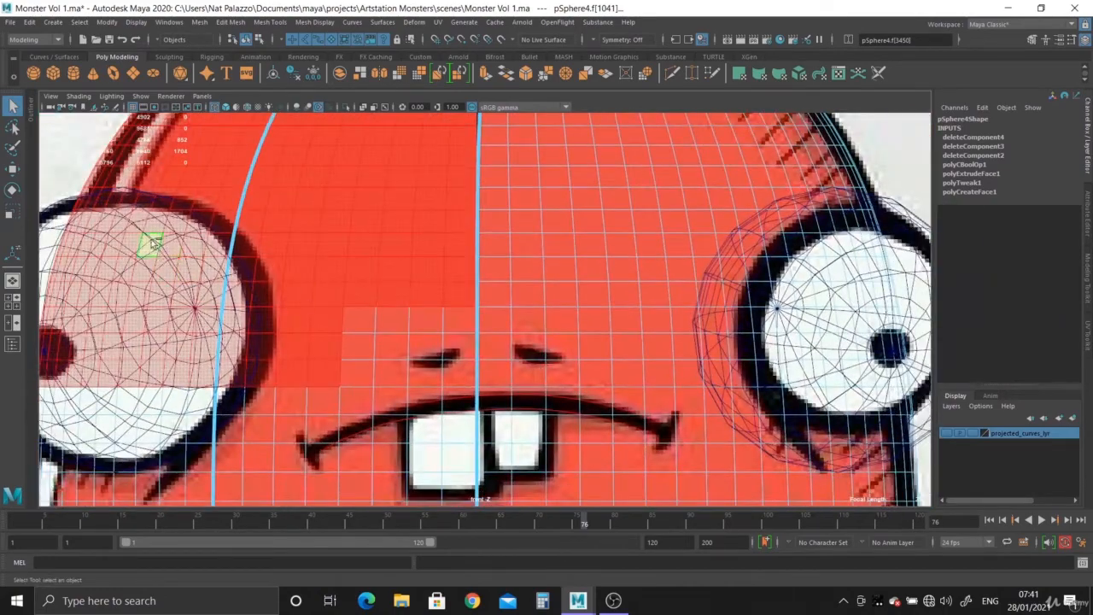
pyautogui.keyDown('ctrl'); pyautogui.keyDown('shift'); pyautogui.moveTo(168, 244); pyautogui.dragTo(462, 540); pyautogui.keyUp('shift'); pyautogui.keyUp('ctrl')
pyautogui.scroll(-5, 491, 438)
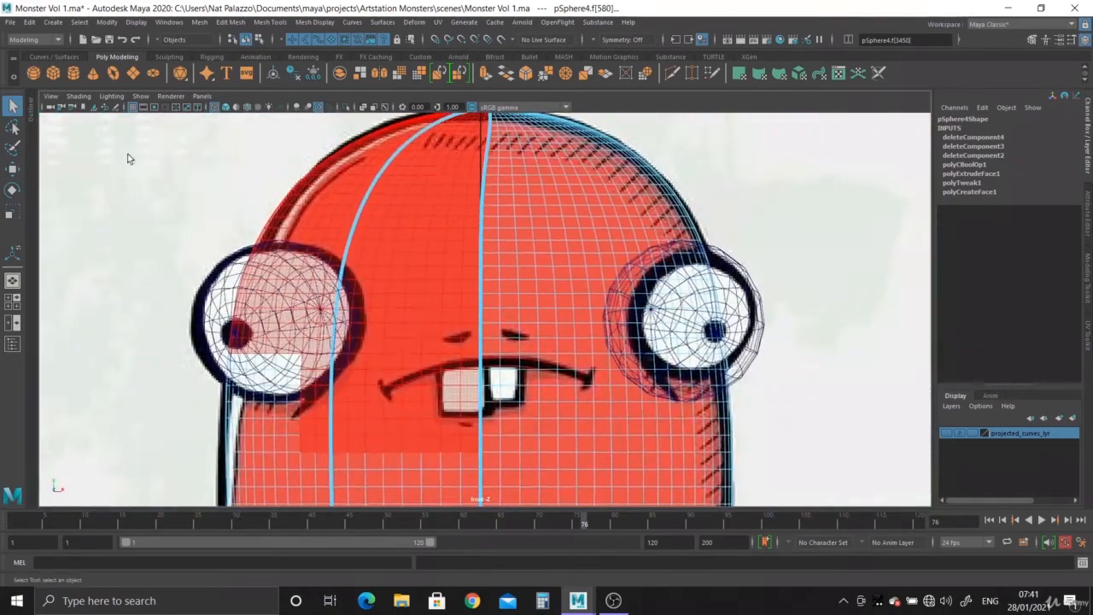
pyautogui.keyDown('ctrl'); pyautogui.keyDown('shift'); pyautogui.moveTo(211, 333); pyautogui.dragTo(375, 548); pyautogui.keyUp('shift'); pyautogui.keyUp('ctrl')
# - Extend the face selection down the left half of the body to its base, and delete all the selected faces
pyautogui.keyDown('alt'); pyautogui.moveTo(439, 463); pyautogui.dragTo(438, 305, button='middle'); pyautogui.keyUp('alt')
pyautogui.scroll(3, 398, 309)
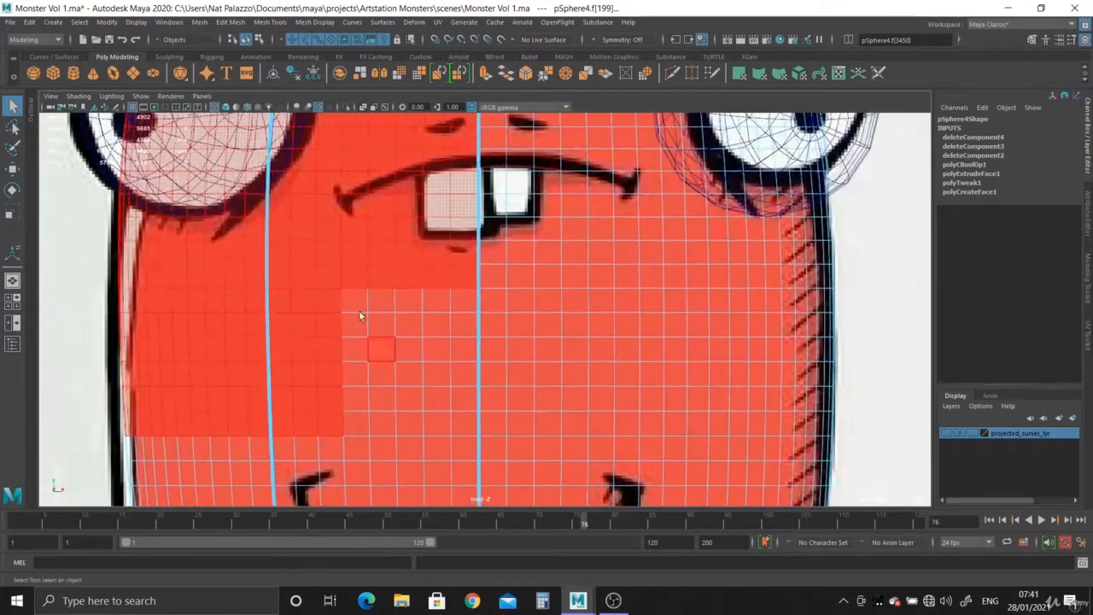
pyautogui.keyDown('ctrl'); pyautogui.keyDown('shift'); pyautogui.moveTo(460, 507); pyautogui.dragTo(467, 514); pyautogui.keyUp('shift'); pyautogui.keyUp('ctrl')
pyautogui.keyDown('alt'); pyautogui.moveTo(421, 478); pyautogui.dragTo(423, 290, button='middle'); pyautogui.keyUp('alt')
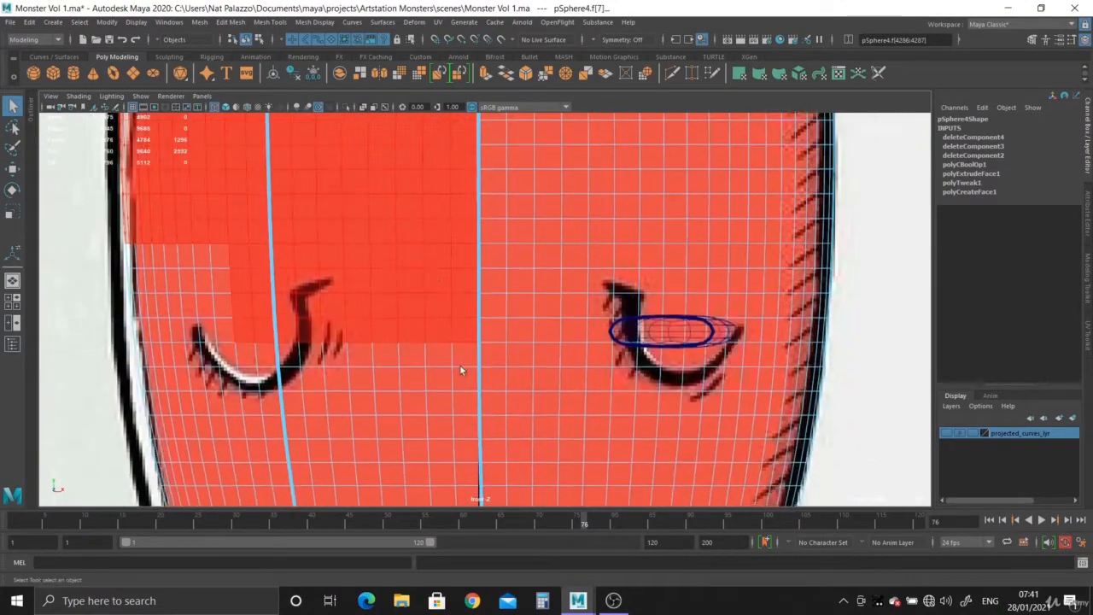
pyautogui.scroll(-4, 459, 364)
pyautogui.keyDown('ctrl'); pyautogui.keyDown('shift'); pyautogui.moveTo(472, 547); pyautogui.dragTo(471, 535); pyautogui.keyUp('shift'); pyautogui.keyUp('ctrl')
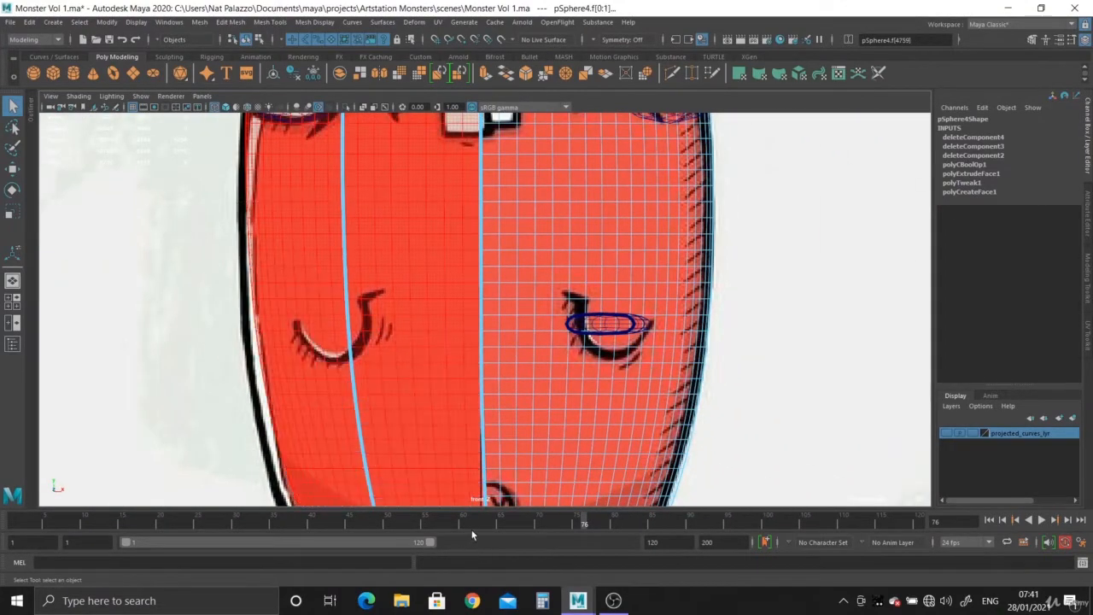
pyautogui.keyDown('alt'); pyautogui.keyDown('shift'); pyautogui.moveTo(378, 483); pyautogui.dragTo(354, 72, button='middle'); pyautogui.keyUp('shift'); pyautogui.keyUp('alt')
pyautogui.keyDown('alt'); pyautogui.keyDown('shift'); pyautogui.moveTo(326, 205); pyautogui.dragTo(358, 381, button='middle'); pyautogui.keyUp('shift'); pyautogui.keyUp('alt')
pyautogui.scroll(2, 415, 386)
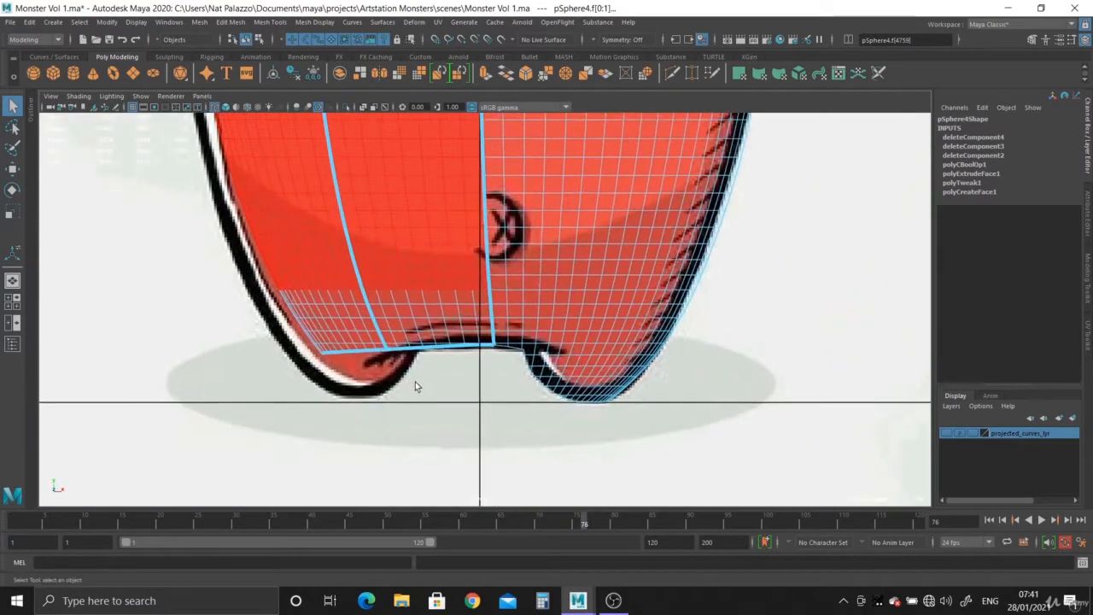
pyautogui.keyDown('alt'); pyautogui.moveTo(449, 394); pyautogui.dragTo(449, 449, button='middle'); pyautogui.keyUp('alt')
pyautogui.press('Delete')
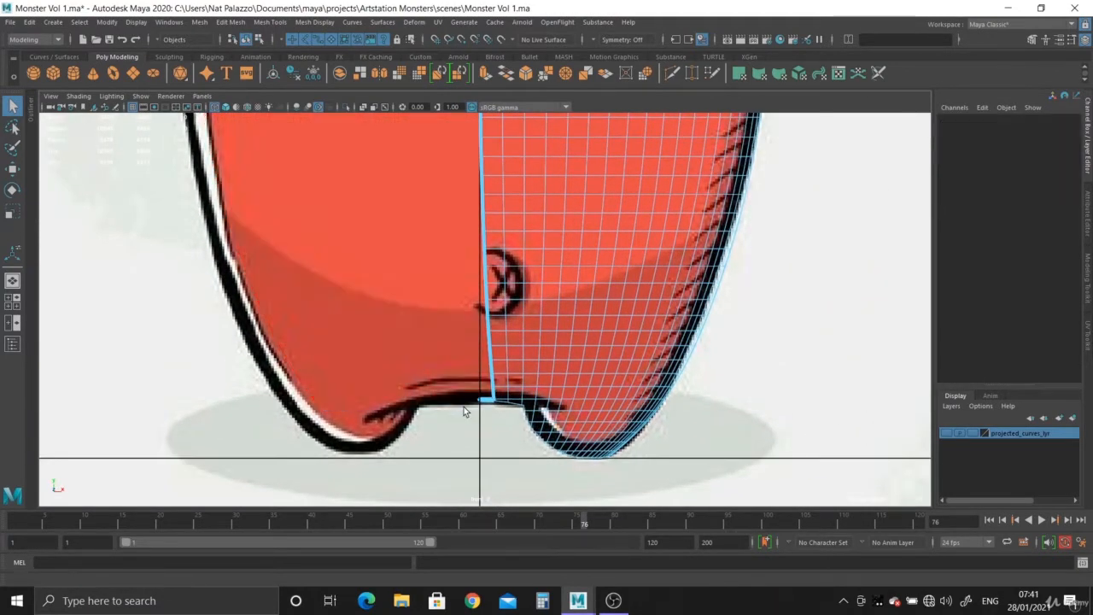
# - Delete the leftover sliver faces protruding past the centre edge at the top of the leg cut
pyautogui.scroll(8, 441, 420)
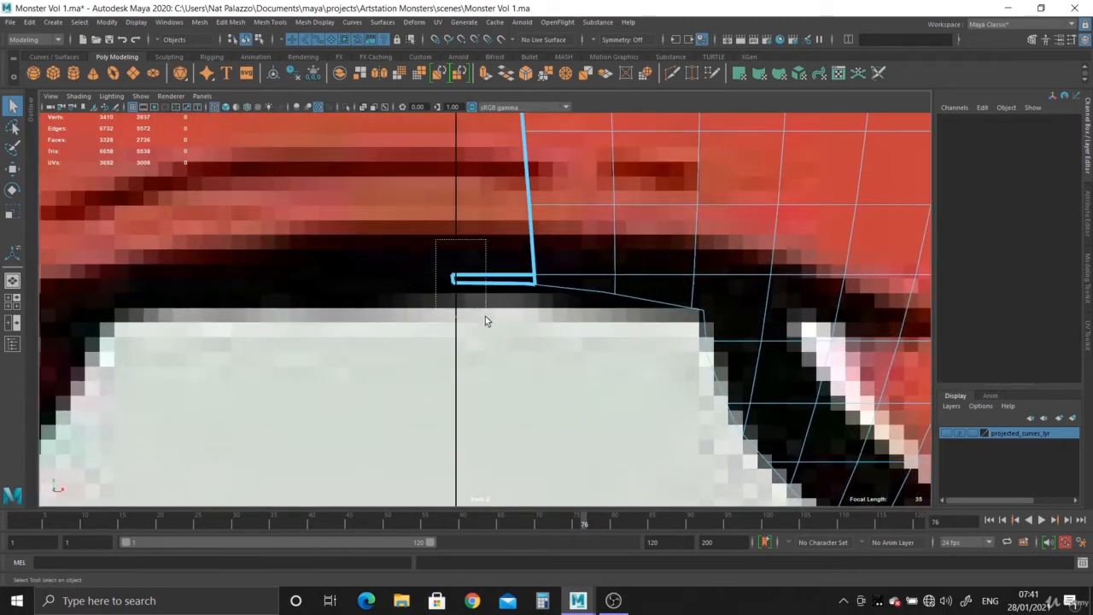
pyautogui.press('Delete')
pyautogui.keyDown('alt'); pyautogui.moveTo(486, 318); pyautogui.dragTo(729, 444, button='right'); pyautogui.keyUp('alt')
pyautogui.keyDown('alt'); pyautogui.moveTo(728, 445); pyautogui.dragTo(675, 514, button='middle'); pyautogui.keyUp('alt')
pyautogui.keyDown('alt'); pyautogui.moveTo(562, 359); pyautogui.dragTo(609, 416, button='right'); pyautogui.keyUp('alt')
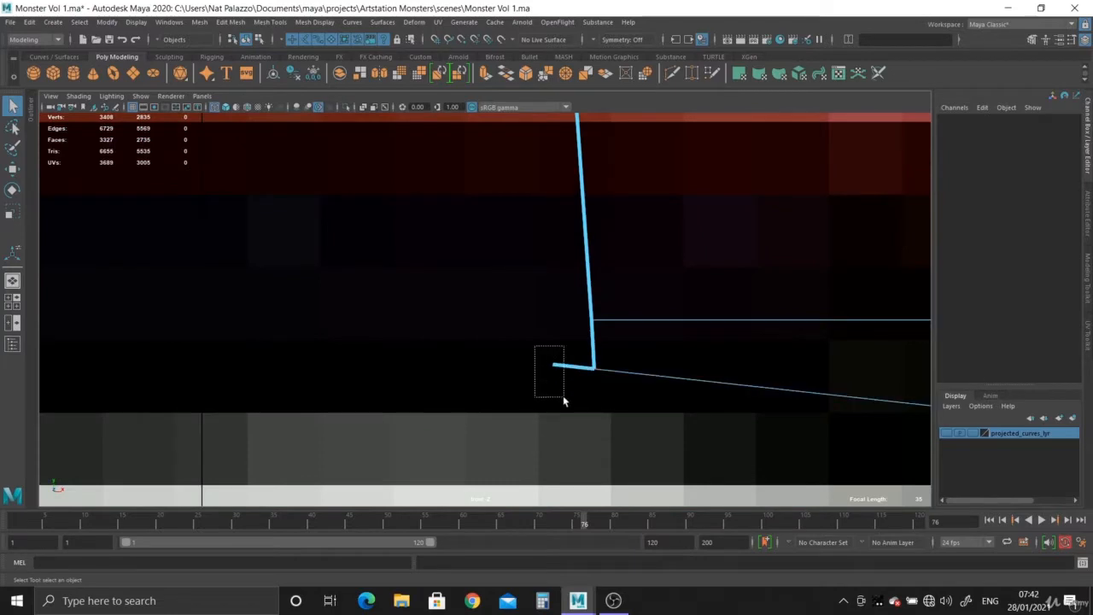
pyautogui.press('Delete')
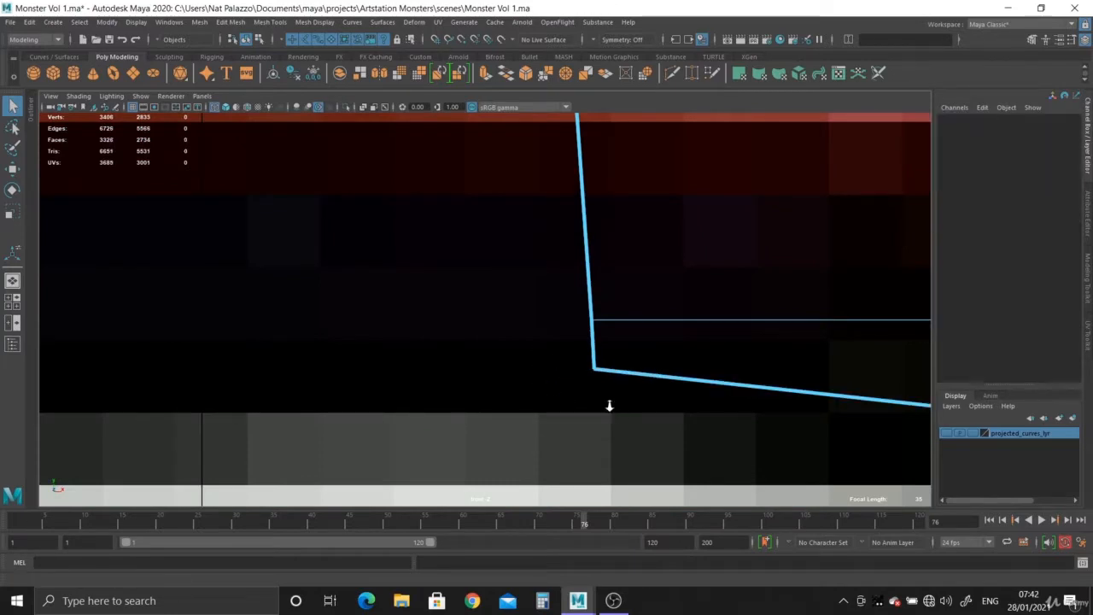
# - Return to object mode and examine the remaining half of the body and its open centre edge in the perspective view
pyautogui.keyDown('alt'); pyautogui.moveTo(607, 403); pyautogui.dragTo(511, 308, button='middle'); pyautogui.keyUp('alt')
pyautogui.press('space')
pyautogui.press('space')
pyautogui.keyDown('alt'); pyautogui.moveTo(644, 221); pyautogui.dragTo(458, 323); pyautogui.keyUp('alt')
pyautogui.moveTo(530, 295); pyautogui.dragTo(592, 273, button='right')
pyautogui.scroll(3, 585, 446)
pyautogui.keyDown('alt'); pyautogui.moveTo(585, 447); pyautogui.dragTo(500, 367); pyautogui.keyUp('alt')
pyautogui.keyDown('alt'); pyautogui.moveTo(612, 309); pyautogui.dragTo(654, 359); pyautogui.keyUp('alt')
pyautogui.click(560, 340)
pyautogui.keyDown('alt'); pyautogui.moveTo(653, 359); pyautogui.dragTo(670, 528, button='right'); pyautogui.keyUp('alt')
pyautogui.click(491, 305)
pyautogui.keyDown('alt'); pyautogui.moveTo(492, 306); pyautogui.dragTo(432, 330); pyautogui.keyUp('alt')
pyautogui.keyDown('alt'); pyautogui.moveTo(432, 331); pyautogui.dragTo(171, 263, button='right'); pyautogui.keyUp('alt')
pyautogui.press('Delete')
pyautogui.keyDown('alt'); pyautogui.moveTo(171, 264); pyautogui.dragTo(310, 324); pyautogui.keyUp('alt')
pyautogui.keyDown('alt'); pyautogui.moveTo(310, 324); pyautogui.dragTo(276, 358, button='right'); pyautogui.keyUp('alt')
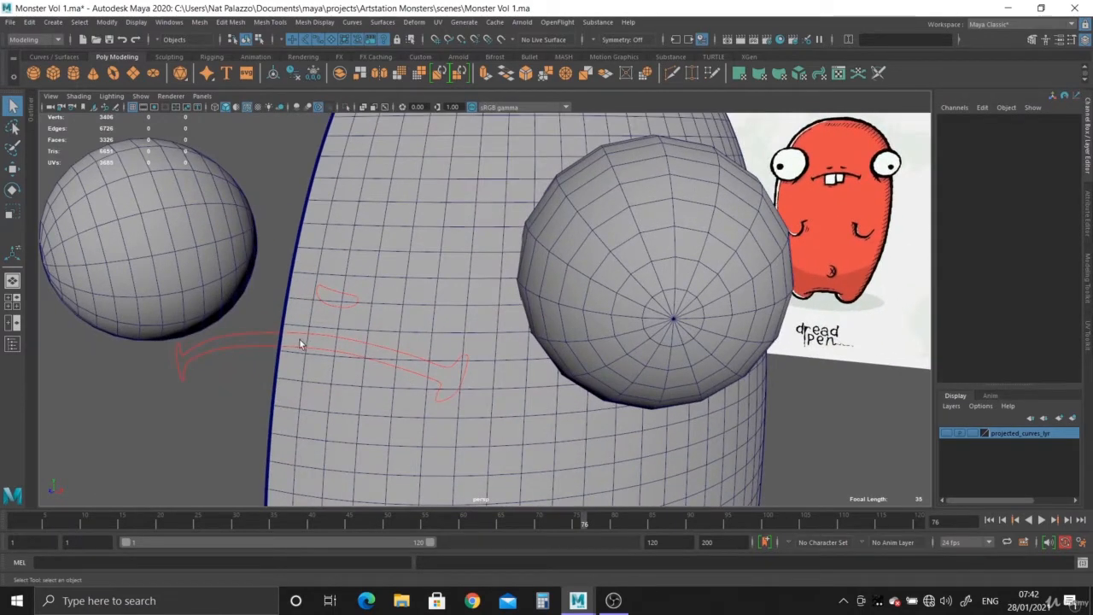
# - Select the half body, switch it to edge mode, and select the border edge loop around its open centre side
pyautogui.click(414, 252)
pyautogui.keyDown('alt'); pyautogui.moveTo(412, 249); pyautogui.dragTo(256, 202, button='right'); pyautogui.keyUp('alt')
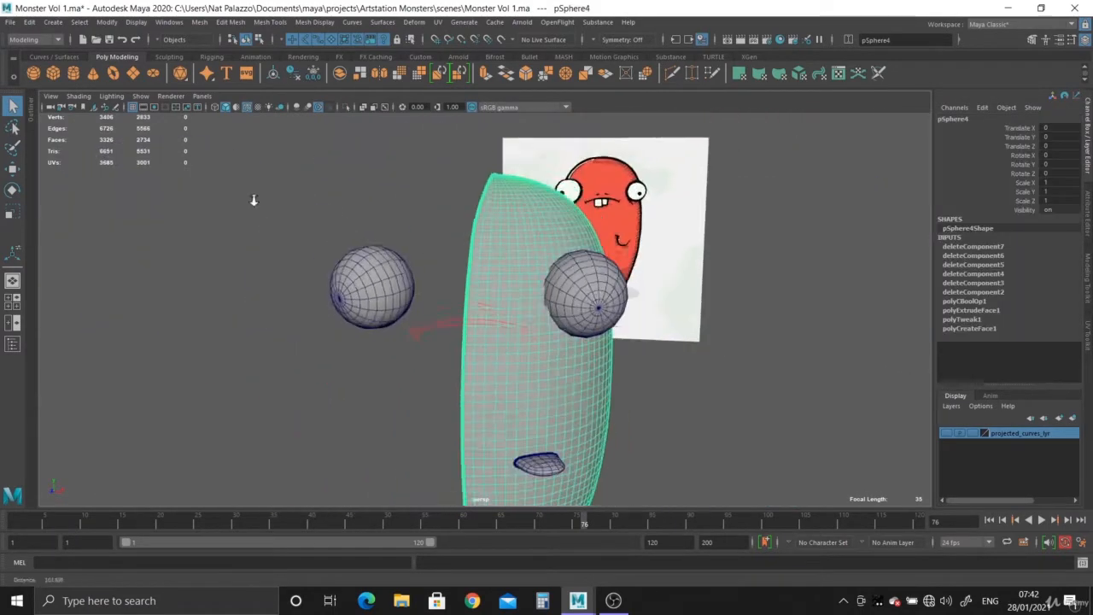
pyautogui.keyDown('alt'); pyautogui.moveTo(256, 202); pyautogui.dragTo(458, 300); pyautogui.keyUp('alt')
pyautogui.keyDown('alt'); pyautogui.moveTo(458, 301); pyautogui.dragTo(634, 439, button='right'); pyautogui.keyUp('alt')
pyautogui.keyDown('alt'); pyautogui.moveTo(635, 439); pyautogui.dragTo(602, 426); pyautogui.keyUp('alt')
pyautogui.keyDown('alt'); pyautogui.moveTo(503, 336); pyautogui.dragTo(531, 412); pyautogui.keyUp('alt')
pyautogui.keyDown('alt'); pyautogui.moveTo(531, 411); pyautogui.dragTo(563, 420, button='right'); pyautogui.keyUp('alt')
pyautogui.moveTo(532, 291); pyautogui.dragTo(518, 227, button='right')
pyautogui.doubleClick(510, 271)
# - Examine how the selected border edge loop runs around the leg cut and along the centre line in perspective and front views
pyautogui.keyDown('alt'); pyautogui.moveTo(510, 271); pyautogui.dragTo(416, 252, button='right'); pyautogui.keyUp('alt')
pyautogui.keyDown('alt'); pyautogui.moveTo(416, 251); pyautogui.dragTo(424, 164); pyautogui.keyUp('alt')
pyautogui.keyDown('alt'); pyautogui.moveTo(555, 322); pyautogui.dragTo(388, 244, button='right'); pyautogui.keyUp('alt')
pyautogui.keyDown('alt'); pyautogui.moveTo(389, 244); pyautogui.dragTo(473, 315); pyautogui.keyUp('alt')
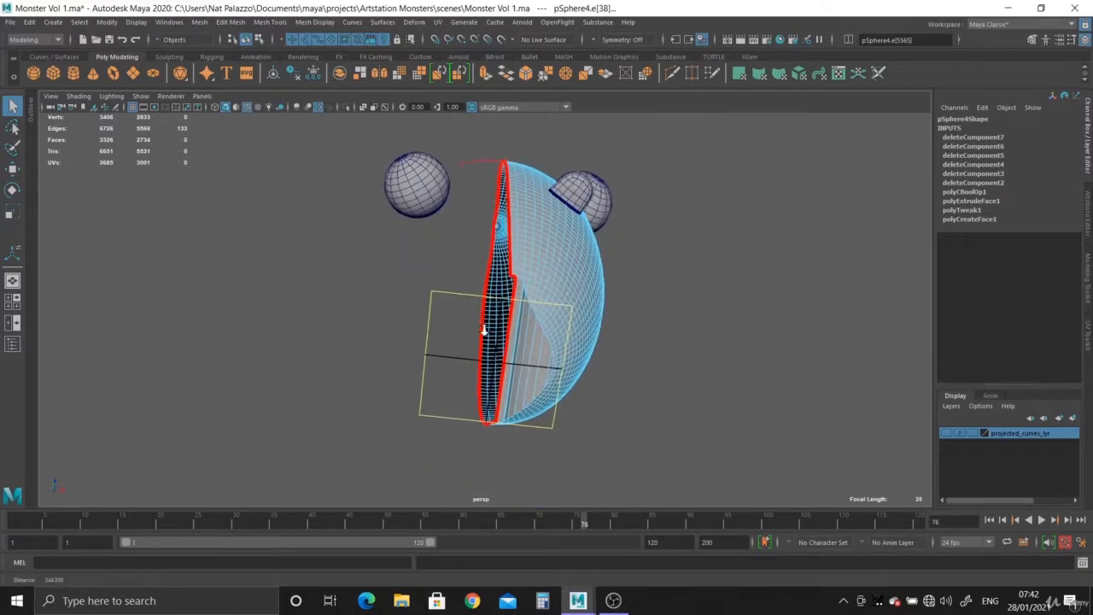
pyautogui.keyDown('alt'); pyautogui.moveTo(484, 331); pyautogui.dragTo(571, 435, button='right'); pyautogui.keyUp('alt')
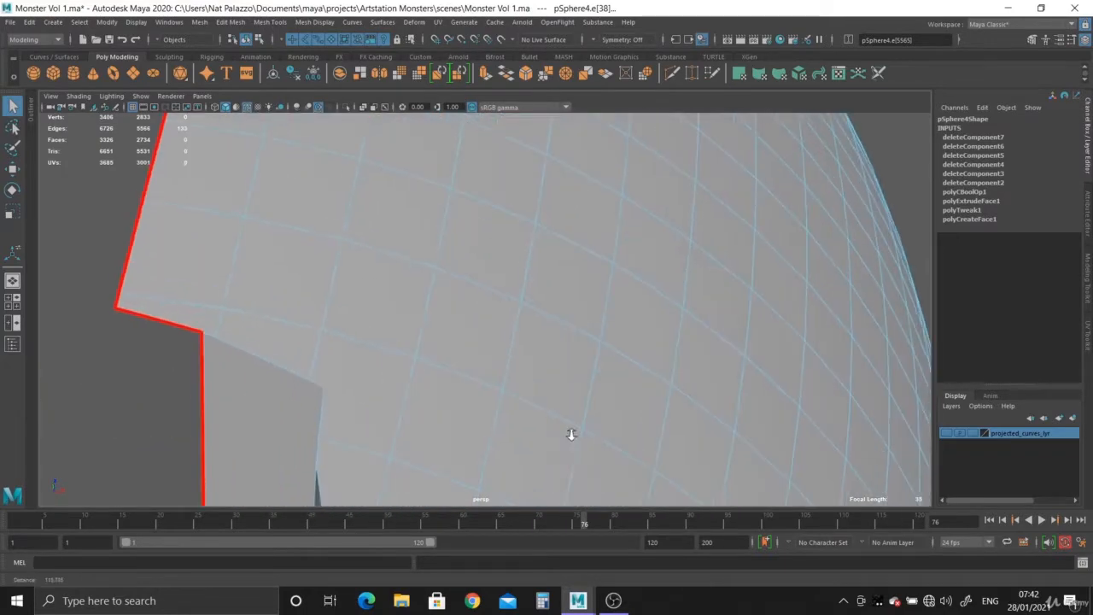
pyautogui.keyDown('alt'); pyautogui.moveTo(571, 435); pyautogui.dragTo(595, 424, button='middle'); pyautogui.keyUp('alt')
pyautogui.press('space')
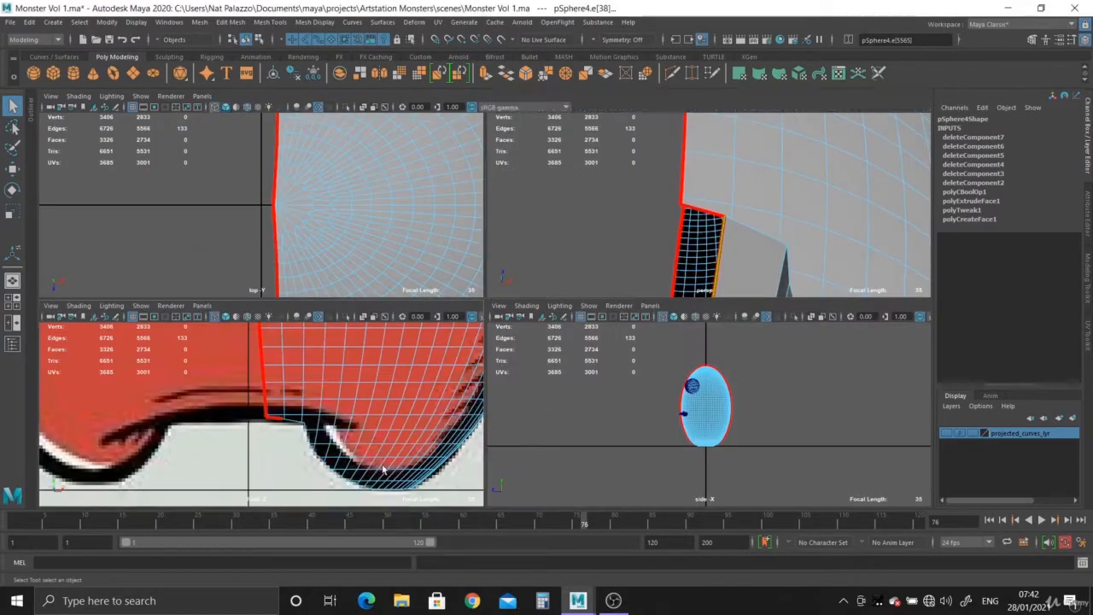
pyautogui.press('space')
pyautogui.keyDown('alt'); pyautogui.moveTo(383, 468); pyautogui.dragTo(245, 211, button='right'); pyautogui.keyUp('alt')
pyautogui.keyDown('alt'); pyautogui.moveTo(507, 183); pyautogui.dragTo(507, 378, button='middle'); pyautogui.keyUp('alt')
pyautogui.keyDown('alt'); pyautogui.moveTo(507, 379); pyautogui.dragTo(444, 299, button='right'); pyautogui.keyUp('alt')
pyautogui.keyDown('alt'); pyautogui.moveTo(527, 309); pyautogui.dragTo(533, 470, button='middle'); pyautogui.keyUp('alt')
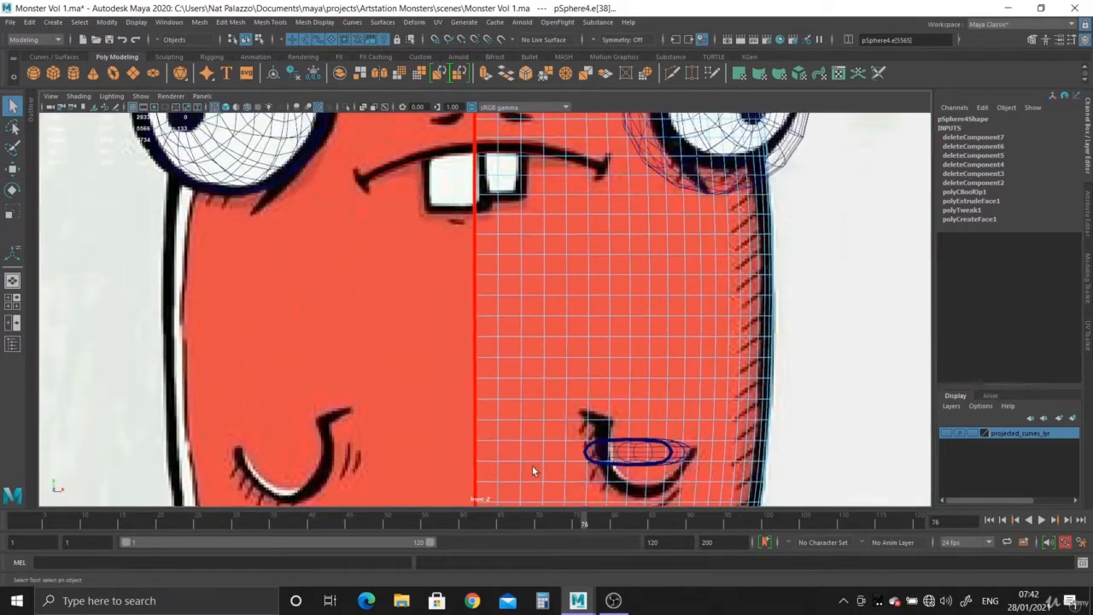
# - Move the selected border edge loop of the half body onto the vertical centre line in the front view, snapping it to the grid
pyautogui.press('w')
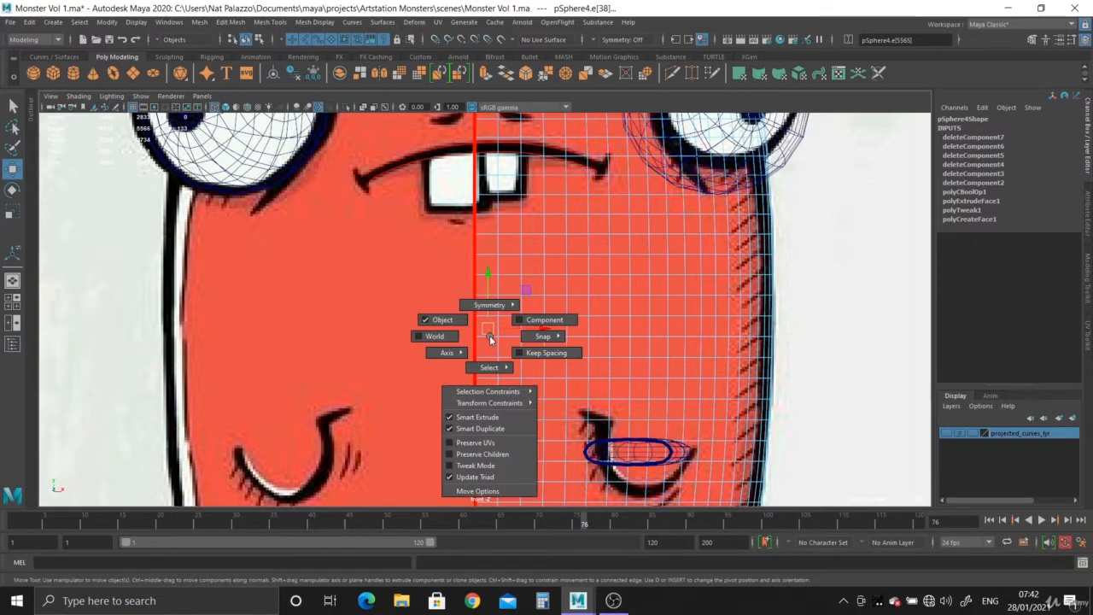
pyautogui.moveTo(489, 335); pyautogui.dragTo(385, 340)
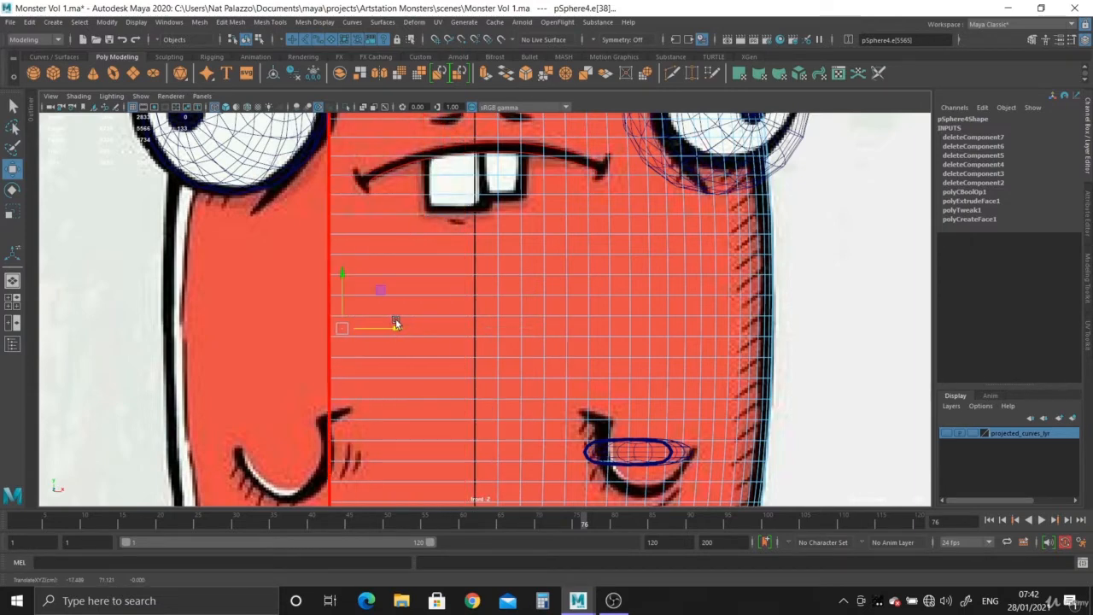
pyautogui.scroll(2, 455, 245)
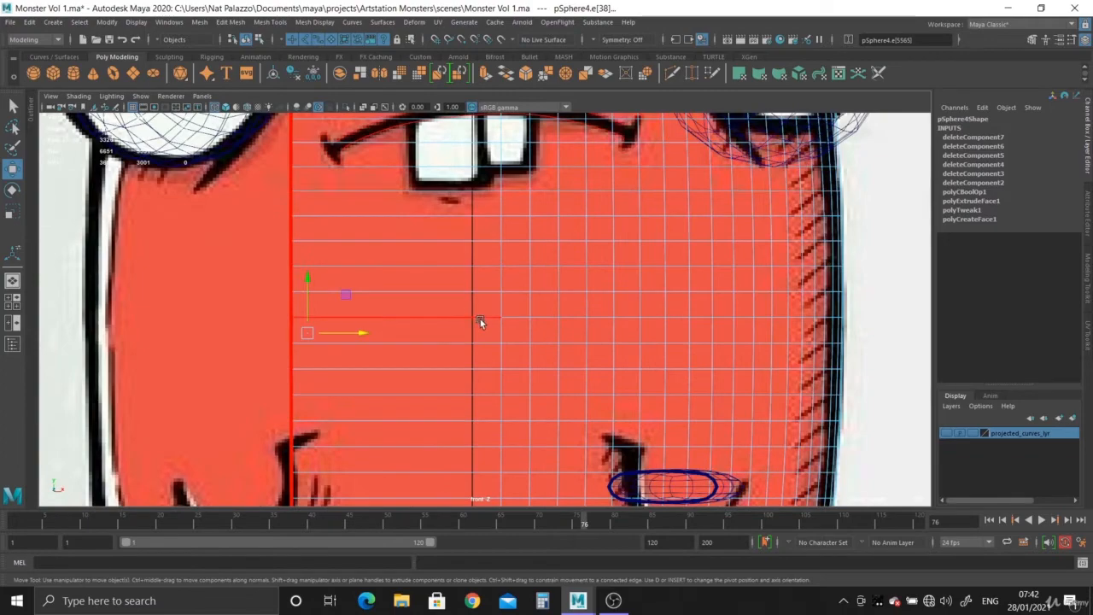
pyautogui.press('x')
pyautogui.moveTo(475, 328); pyautogui.dragTo(472, 330, button='middle')
pyautogui.scroll(-3, 532, 390)
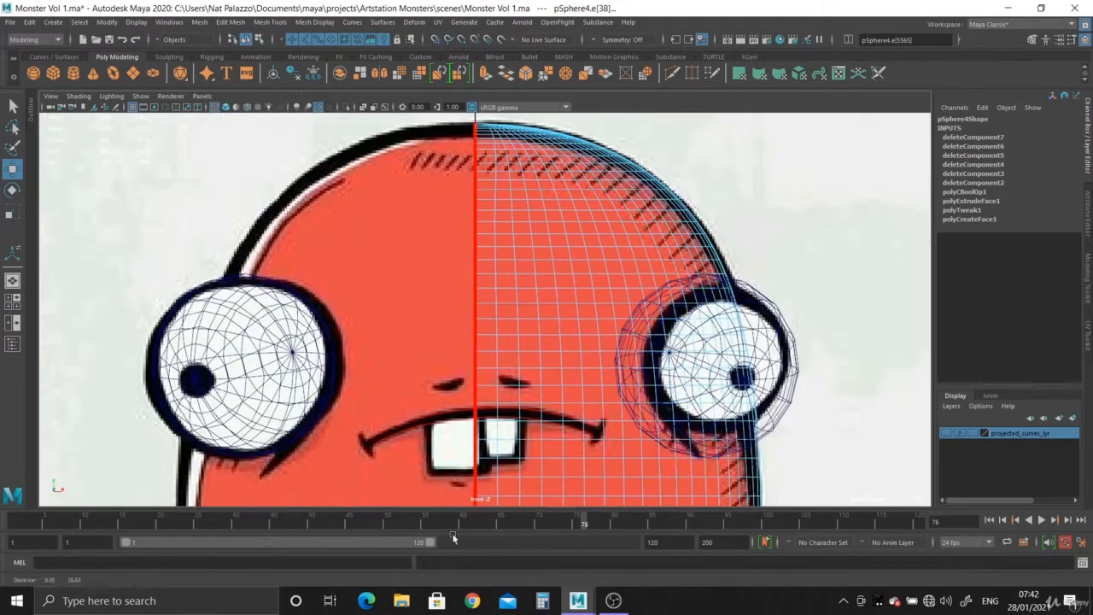
# - Examine the snapped centre edge from the head down to the leg cut in the front view and around the body in perspective
pyautogui.scroll(1, 490, 417)
pyautogui.keyDown('alt'); pyautogui.moveTo(490, 416); pyautogui.dragTo(497, 214, button='middle'); pyautogui.keyUp('alt')
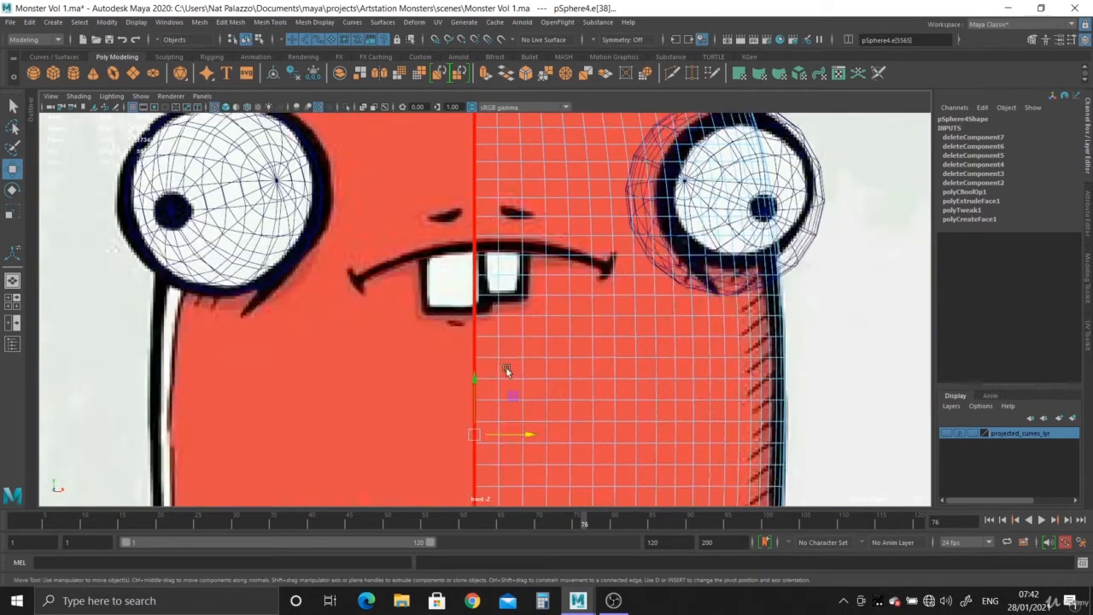
pyautogui.keyDown('alt'); pyautogui.moveTo(506, 491); pyautogui.dragTo(501, 117, button='middle'); pyautogui.keyUp('alt')
pyautogui.keyDown('alt'); pyautogui.moveTo(456, 495); pyautogui.dragTo(454, 258, button='middle'); pyautogui.keyUp('alt')
pyautogui.keyDown('alt'); pyautogui.moveTo(425, 162); pyautogui.dragTo(425, 204, button='middle'); pyautogui.keyUp('alt')
pyautogui.scroll(1, 449, 258)
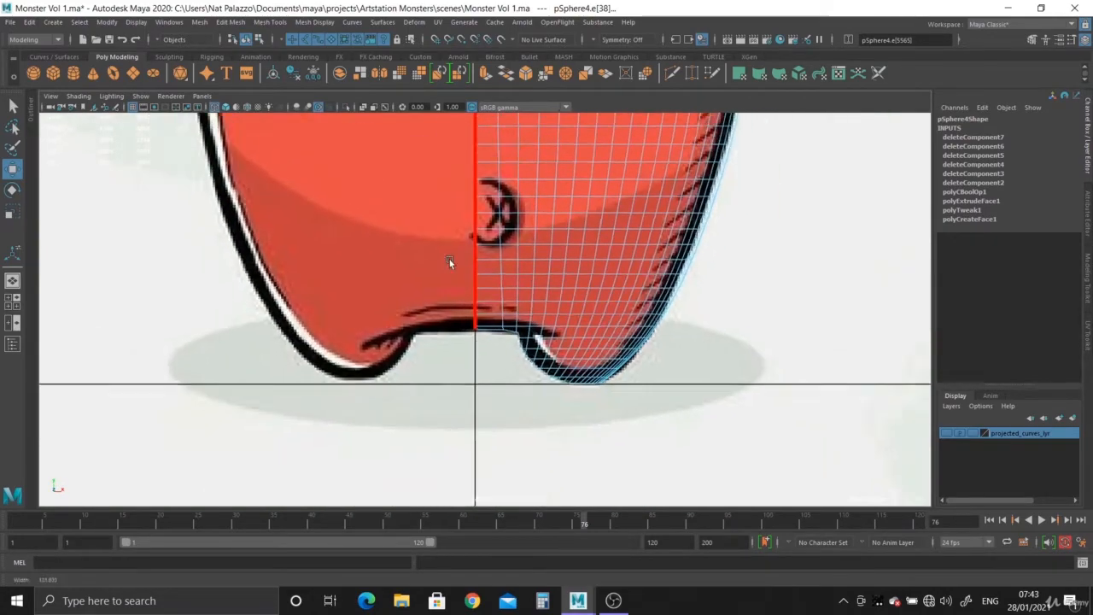
pyautogui.keyDown('alt'); pyautogui.moveTo(489, 226); pyautogui.dragTo(489, 327, button='middle'); pyautogui.keyUp('alt')
pyautogui.press('space')
pyautogui.press('space')
pyautogui.scroll(-8, 515, 325)
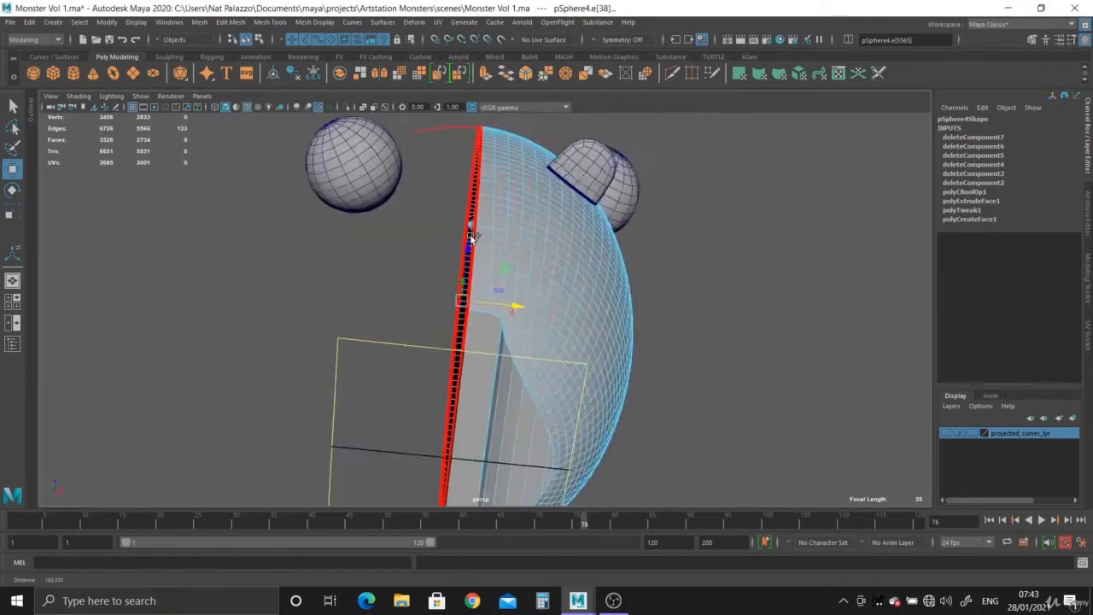
pyautogui.keyDown('alt'); pyautogui.moveTo(514, 346); pyautogui.dragTo(417, 383); pyautogui.keyUp('alt')
pyautogui.scroll(5, 520, 449)
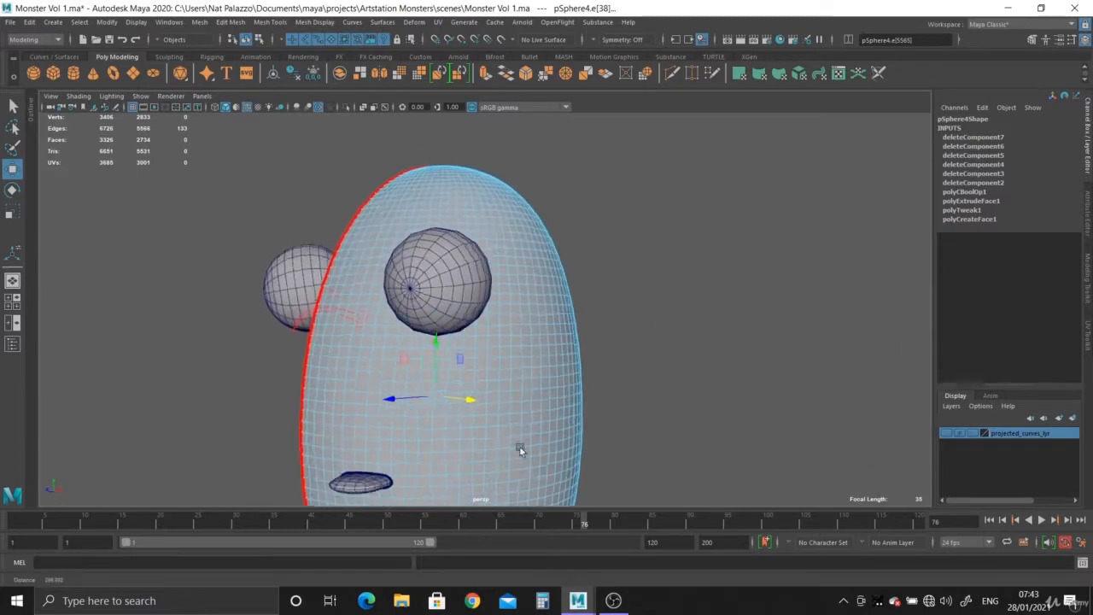
# - Return the half body to object mode, delete its construction history, and save the scene
pyautogui.click(636, 184)
pyautogui.scroll(-4, 529, 352)
pyautogui.click(536, 327)
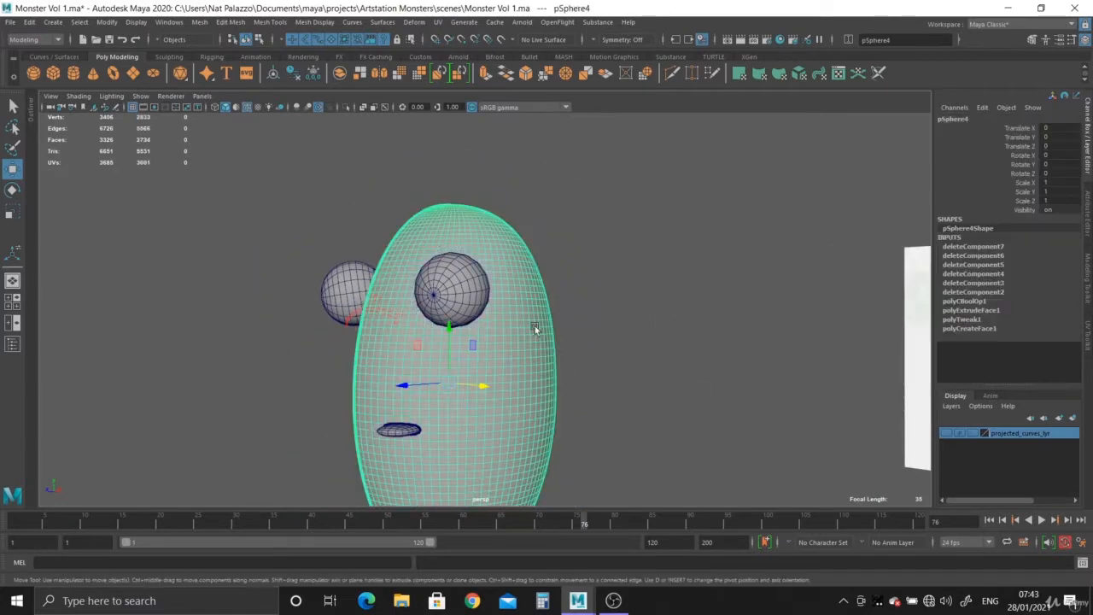
pyautogui.click(293, 74)
pyautogui.keyDown('alt'); pyautogui.moveTo(401, 265); pyautogui.dragTo(448, 265); pyautogui.keyUp('alt')
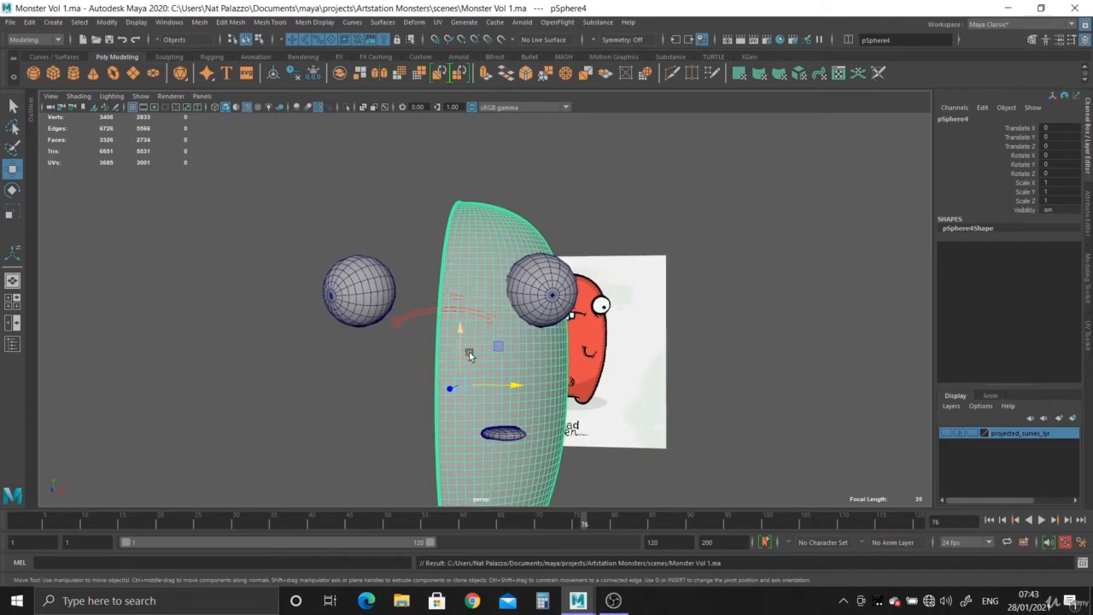
pyautogui.keyDown('alt'); pyautogui.moveTo(468, 350); pyautogui.dragTo(458, 168); pyautogui.keyUp('alt')
pyautogui.scroll(1, 427, 274)
pyautogui.keyDown('alt'); pyautogui.moveTo(550, 435); pyautogui.dragTo(633, 341); pyautogui.keyUp('alt')
pyautogui.keyDown('alt'); pyautogui.moveTo(628, 245); pyautogui.dragTo(427, 233); pyautogui.keyUp('alt')
pyautogui.keyDown('alt'); pyautogui.moveTo(503, 291); pyautogui.dragTo(440, 341, button='right'); pyautogui.keyUp('alt')
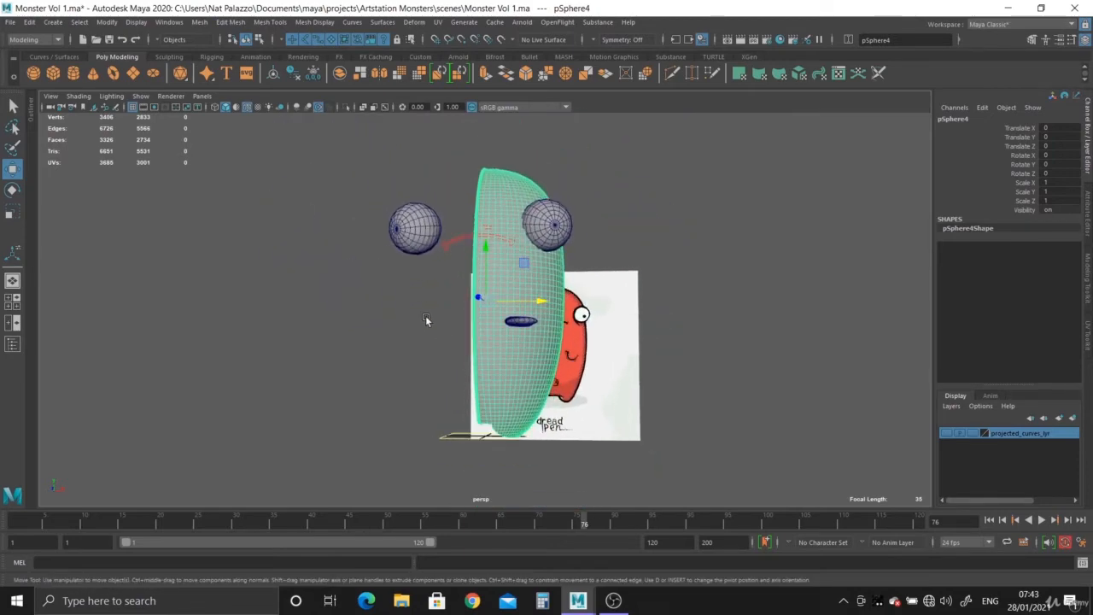